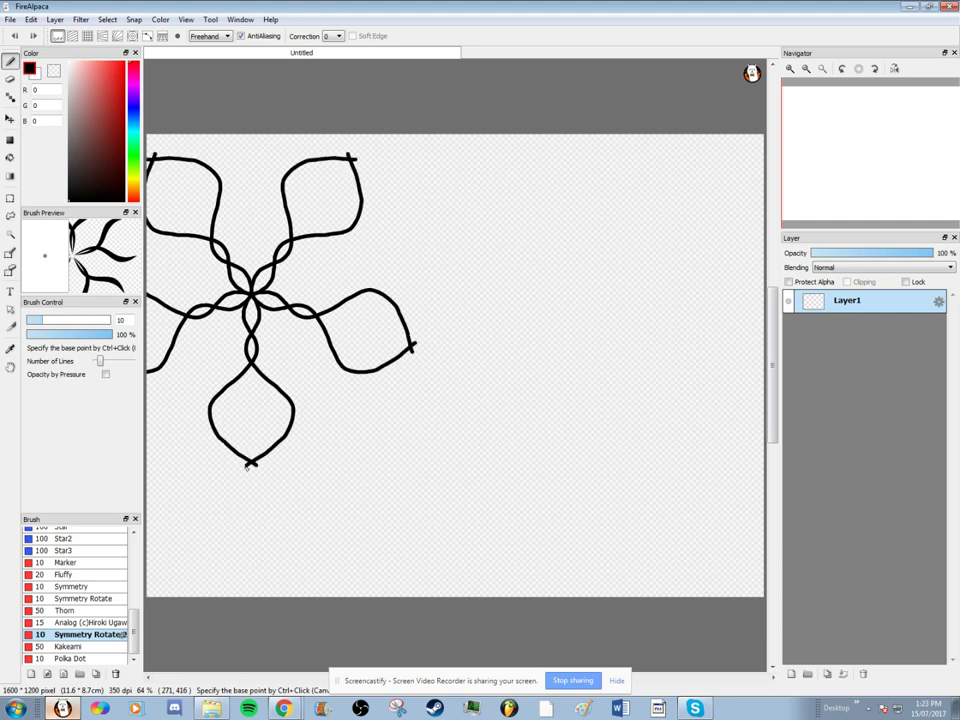
{"action": "key", "text": "ctrl+z"}
{"action": "left_click", "coordinate": [471, 345], "text": "ctrl"}
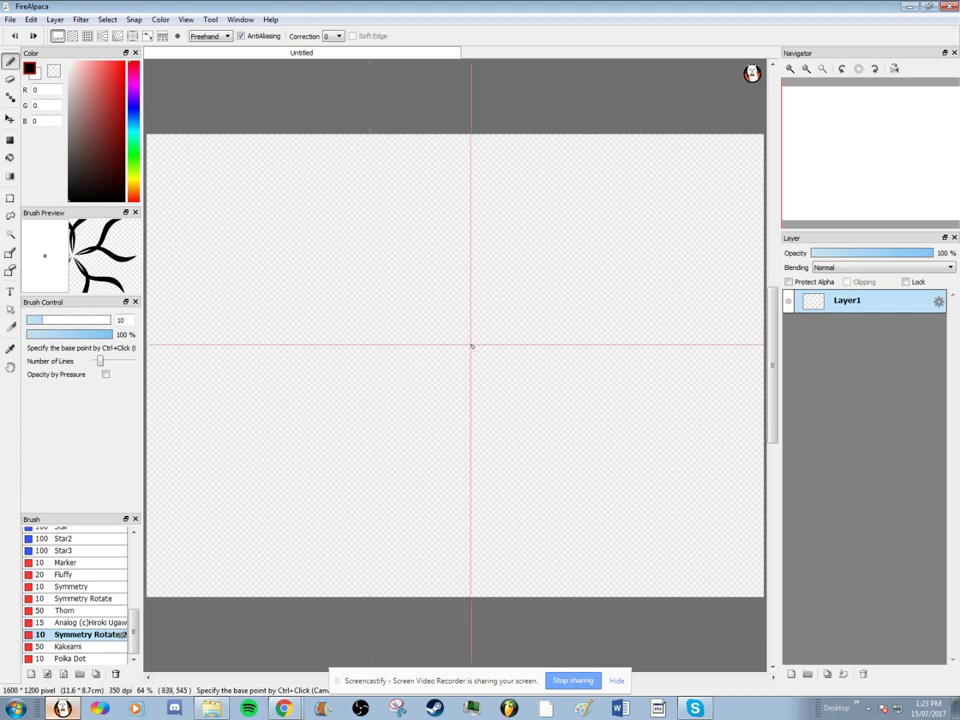
{"action": "mouse_move", "coordinate": [474, 333]}
{"action": "left_mouse_down"}
{"action": "mouse_move", "coordinate": [488, 294]}
{"action": "mouse_move", "coordinate": [468, 253]}
{"action": "mouse_move", "coordinate": [481, 215]}
{"action": "mouse_move", "coordinate": [469, 161]}
{"action": "mouse_move", "coordinate": [422, 133]}
{"action": "left_mouse_up"}
{"action": "key", "text": "ctrl+z"}
{"action": "mouse_move", "coordinate": [408, 305]}
{"action": "left_mouse_down"}
{"action": "mouse_move", "coordinate": [380, 395]}
{"action": "mouse_move", "coordinate": [317, 422]}
{"action": "mouse_move", "coordinate": [351, 531]}
{"action": "left_mouse_up"}
{"action": "key", "text": "ctrl+z"}
{"action": "left_click_drag", "start_coordinate": [415, 505], "coordinate": [330, 440]}
{"action": "mouse_move", "coordinate": [351, 531]}
{"action": "left_mouse_down"}
{"action": "mouse_move", "coordinate": [450, 160]}
{"action": "mouse_move", "coordinate": [400, 260]}
{"action": "mouse_move", "coordinate": [520, 350]}
{"action": "left_mouse_up"}
{"action": "key", "text": "Delete"}
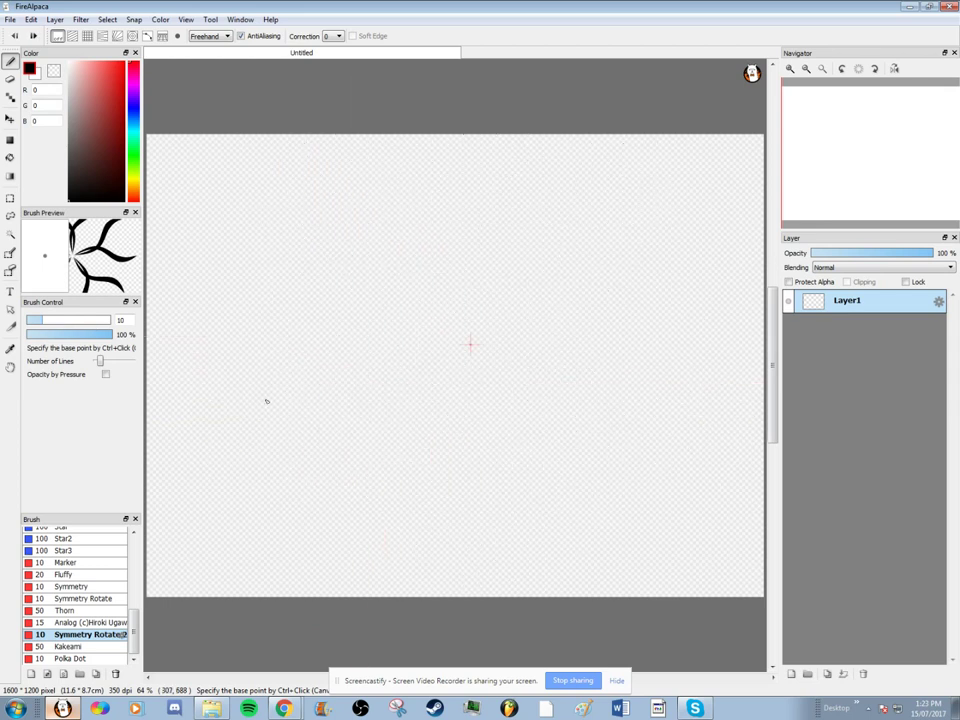
Choose the Symmetry brush and set its base point on the vertical centre line in the lower half of the canvas
{"action": "left_click", "coordinate": [85, 590]}
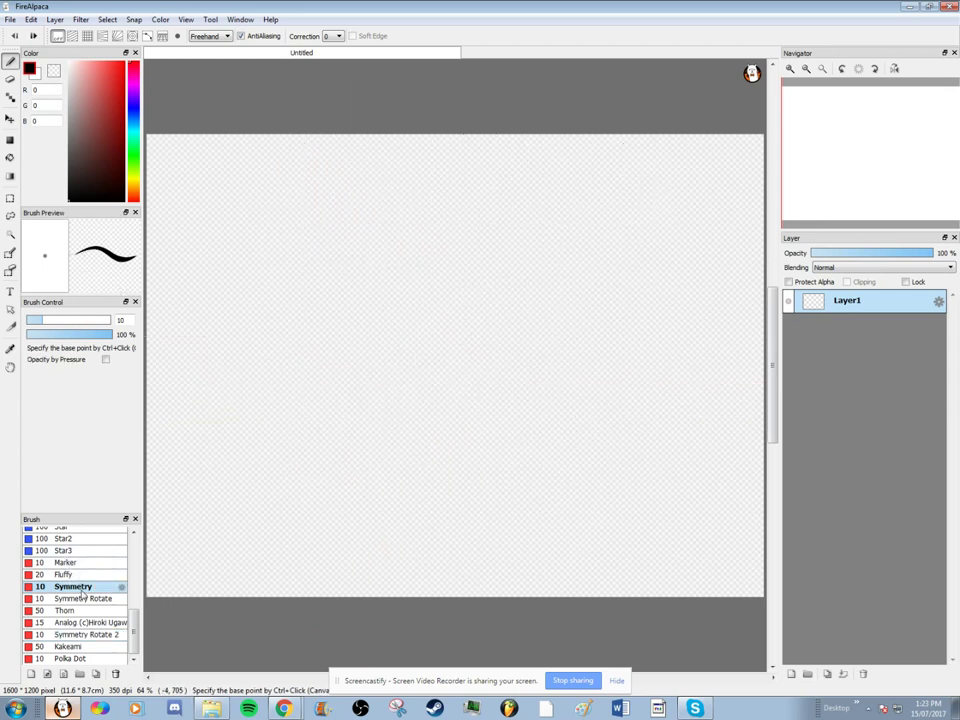
{"action": "left_click", "coordinate": [463, 450], "text": "ctrl"}
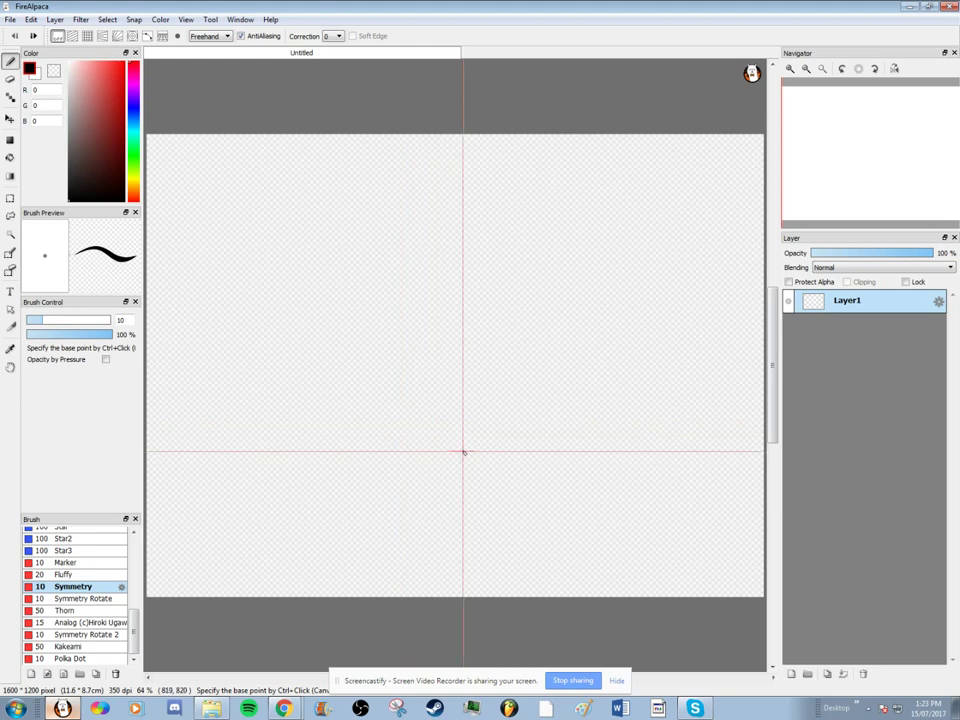
{"action": "mouse_move", "coordinate": [359, 587]}
{"action": "left_mouse_down"}
{"action": "mouse_move", "coordinate": [378, 504]}
{"action": "mouse_move", "coordinate": [445, 426]}
{"action": "mouse_move", "coordinate": [443, 448]}
{"action": "mouse_move", "coordinate": [411, 437]}
{"action": "mouse_move", "coordinate": [394, 453]}
{"action": "mouse_move", "coordinate": [379, 597]}
{"action": "left_mouse_up"}
{"action": "key", "text": "ctrl+z"}
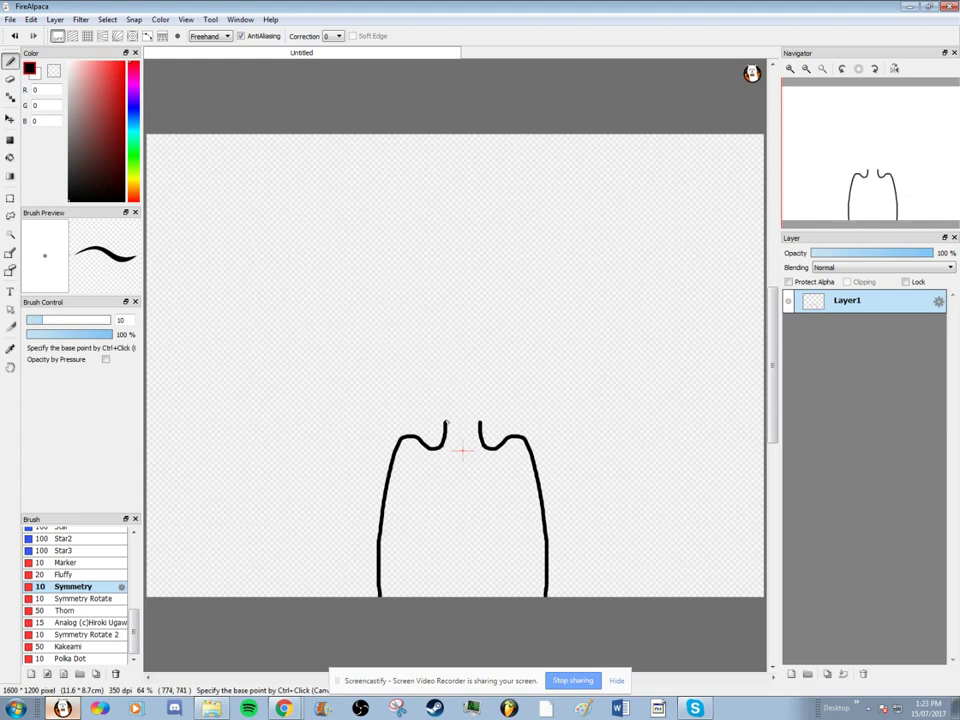
{"action": "mouse_move", "coordinate": [446, 421]}
{"action": "left_mouse_down"}
{"action": "mouse_move", "coordinate": [406, 391]}
{"action": "mouse_move", "coordinate": [391, 341]}
{"action": "left_mouse_up"}
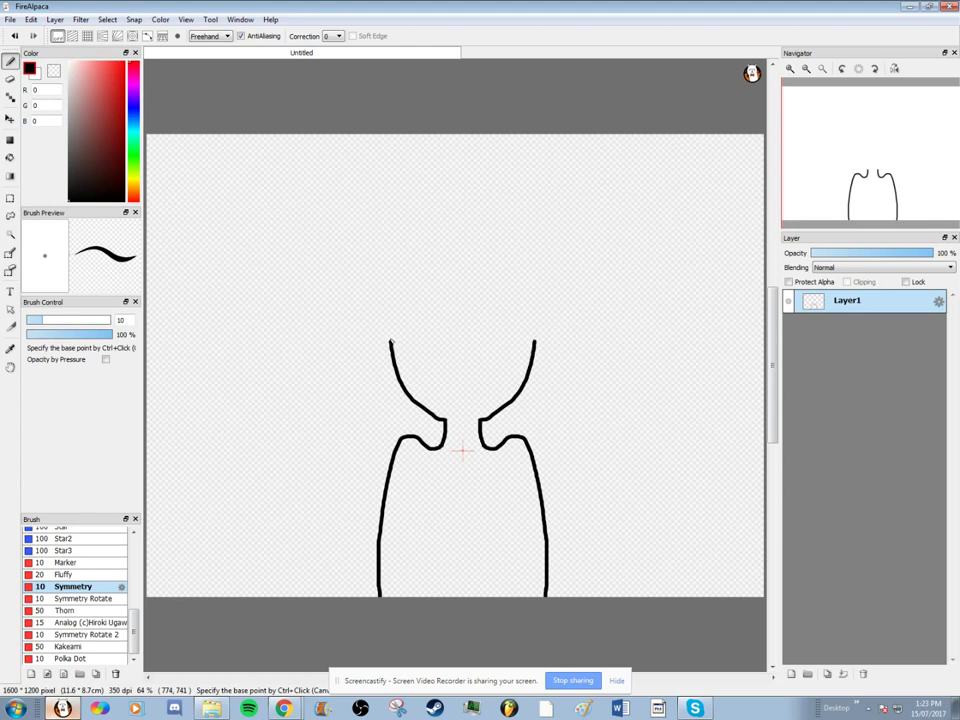
{"action": "key", "text": "ctrl+z"}
{"action": "key", "text": "ctrl+z"}
{"action": "key", "text": "ctrl+z"}
{"action": "mouse_move", "coordinate": [425, 397]}
{"action": "left_mouse_down"}
{"action": "mouse_move", "coordinate": [396, 371]}
{"action": "mouse_move", "coordinate": [377, 313]}
{"action": "mouse_move", "coordinate": [381, 265]}
{"action": "mouse_move", "coordinate": [419, 223]}
{"action": "mouse_move", "coordinate": [459, 205]}
{"action": "left_mouse_up"}
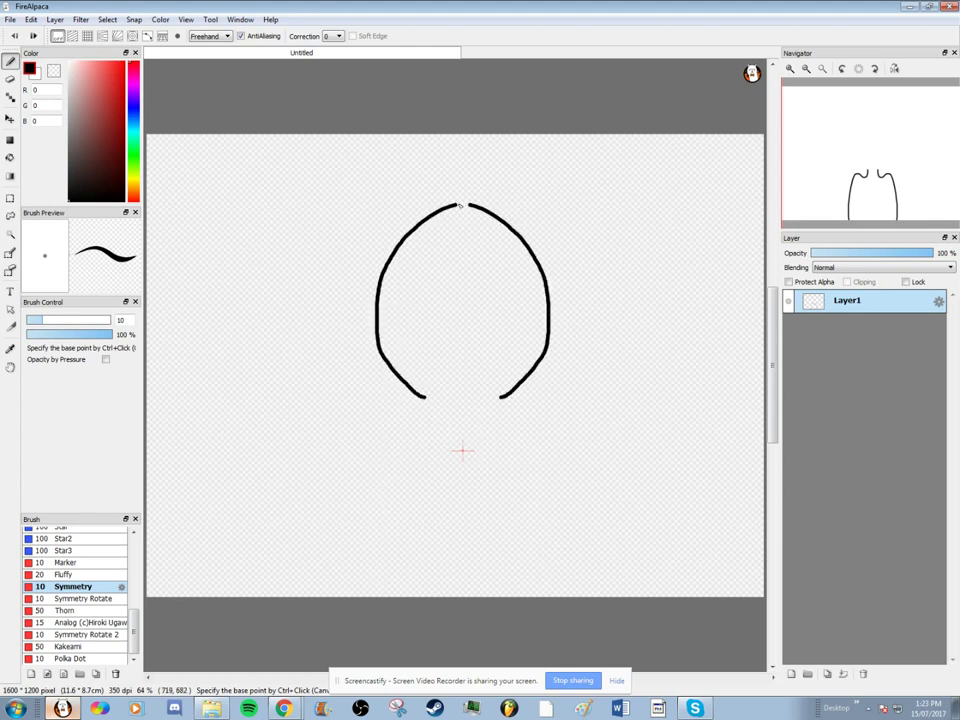
{"action": "key", "text": "ctrl+z"}
{"action": "left_click_drag", "start_coordinate": [493, 251], "coordinate": [475, 246]}
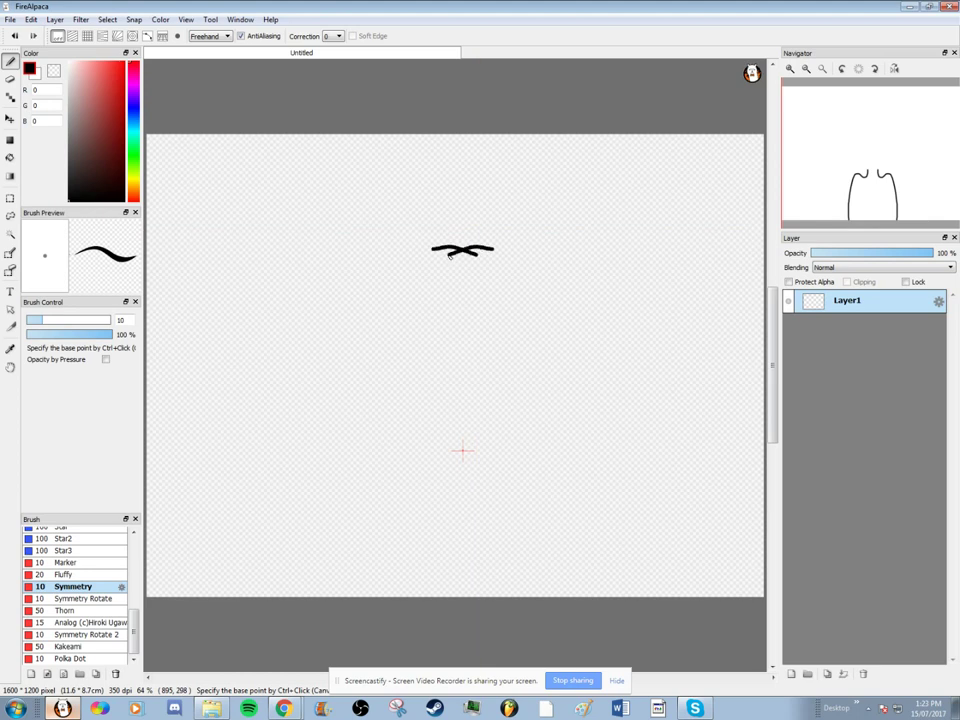
{"action": "key", "text": "ctrl+z"}
Draw a mirrored oval head outline with a narrow neck and sloping shoulders that run off the canvas's lower edge
{"action": "mouse_move", "coordinate": [448, 451]}
{"action": "left_mouse_down"}
{"action": "mouse_move", "coordinate": [394, 421]}
{"action": "mouse_move", "coordinate": [379, 393]}
{"action": "mouse_move", "coordinate": [371, 303]}
{"action": "mouse_move", "coordinate": [399, 248]}
{"action": "mouse_move", "coordinate": [460, 216]}
{"action": "left_mouse_up"}
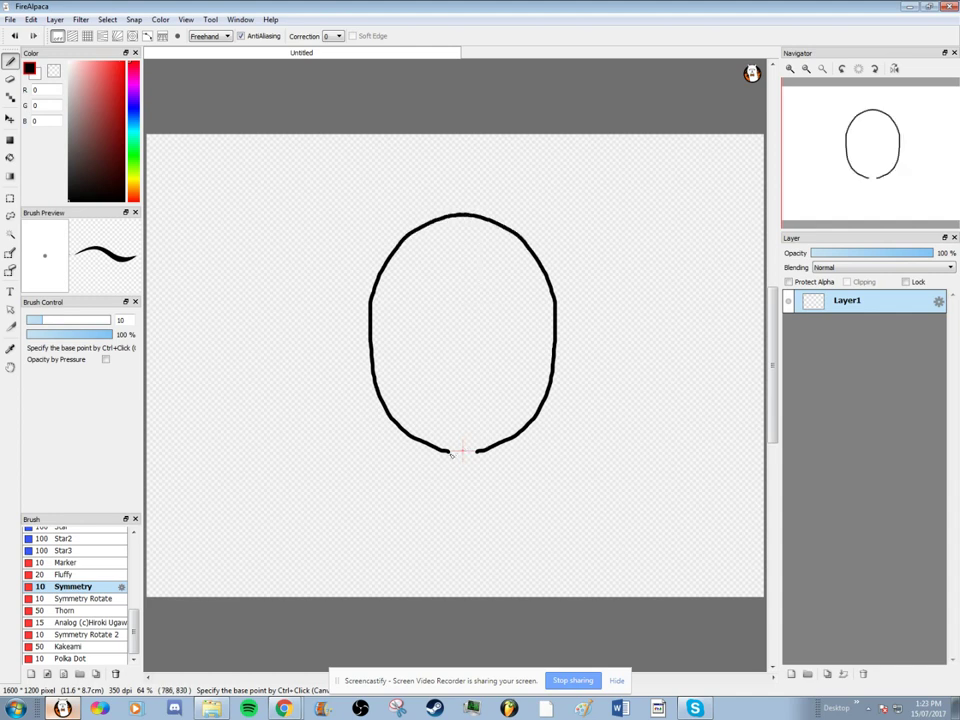
{"action": "mouse_move", "coordinate": [449, 453]}
{"action": "left_mouse_down"}
{"action": "mouse_move", "coordinate": [410, 475]}
{"action": "mouse_move", "coordinate": [394, 522]}
{"action": "mouse_move", "coordinate": [394, 595]}
{"action": "left_mouse_up"}
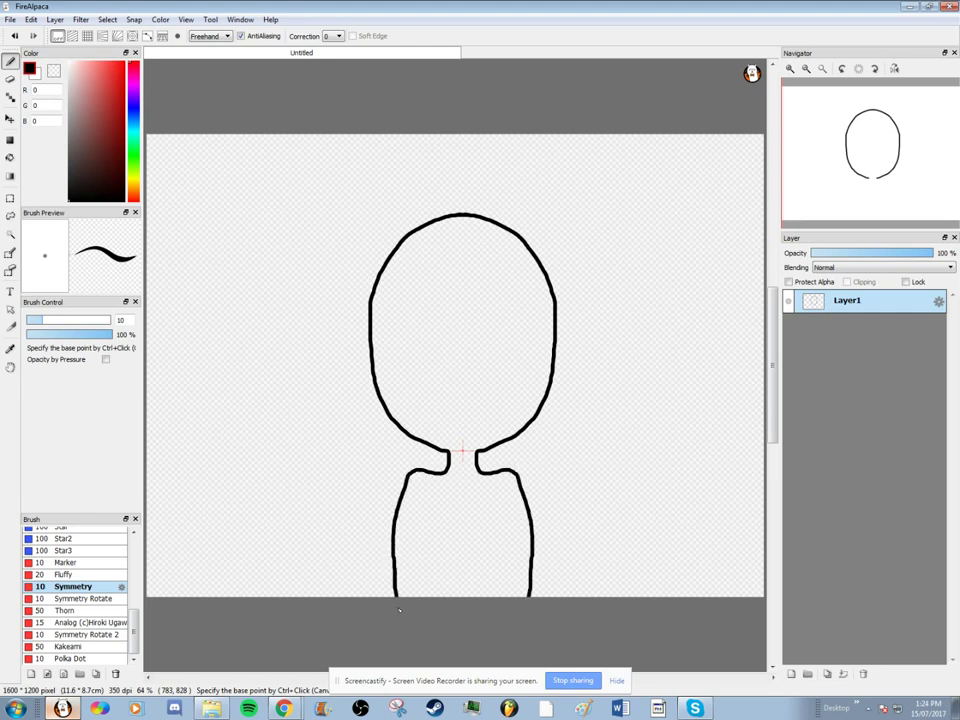
{"action": "key", "text": "ctrl+z"}
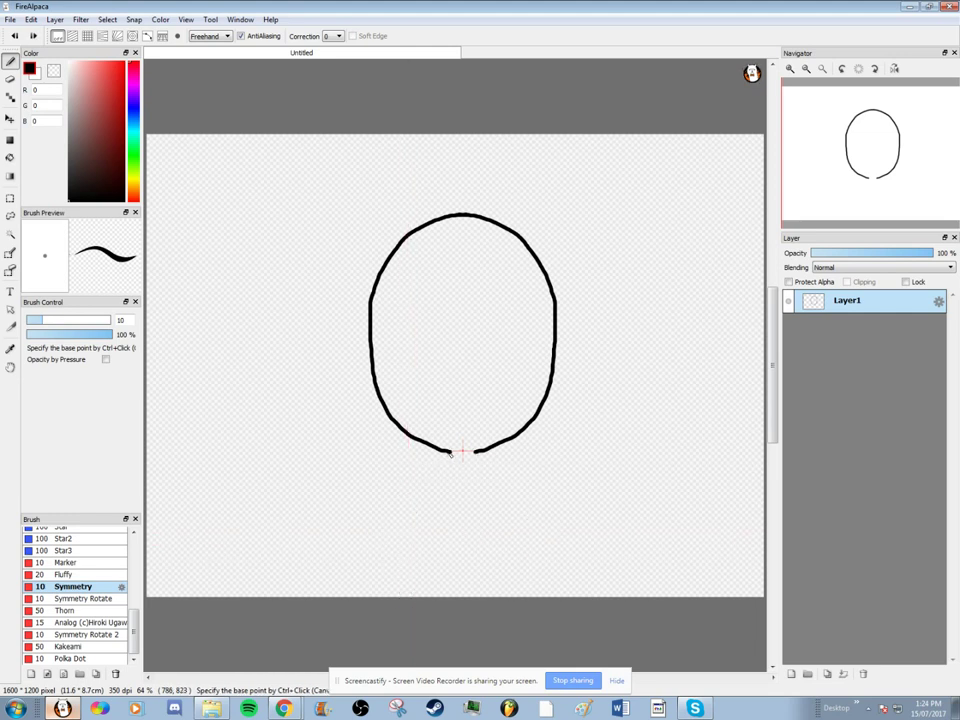
{"action": "mouse_move", "coordinate": [450, 453]}
{"action": "left_mouse_down"}
{"action": "mouse_move", "coordinate": [446, 472]}
{"action": "mouse_move", "coordinate": [424, 474]}
{"action": "mouse_move", "coordinate": [400, 497]}
{"action": "mouse_move", "coordinate": [379, 598]}
{"action": "left_mouse_up"}
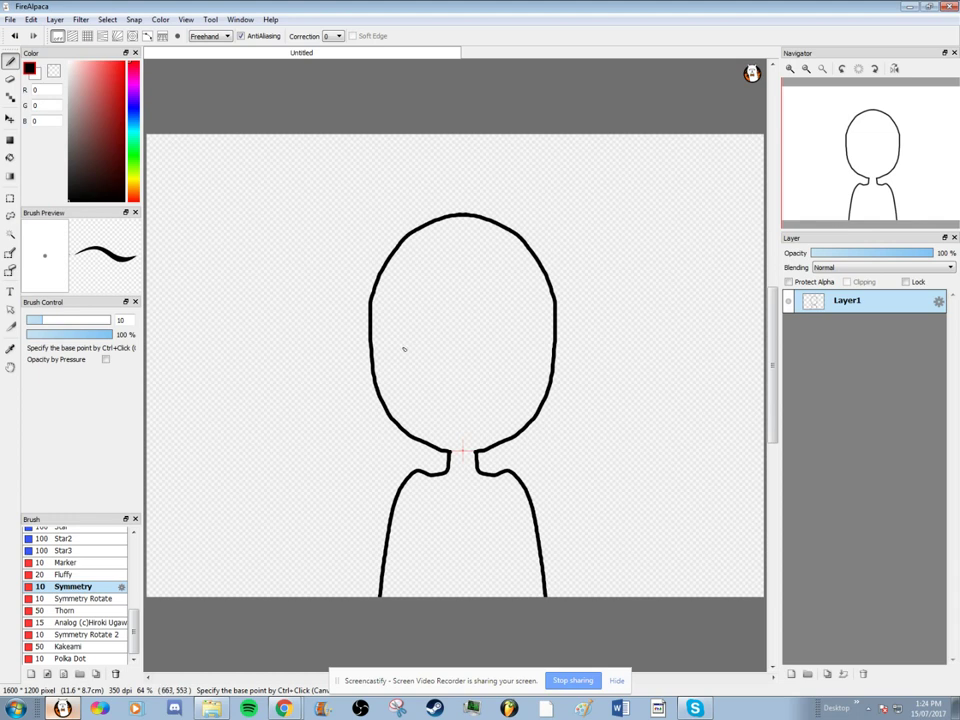
{"action": "left_click_drag", "start_coordinate": [395, 343], "coordinate": [414, 351]}
{"action": "key", "text": "ctrl+z"}
{"action": "left_click", "coordinate": [463, 348], "text": "ctrl"}
{"action": "left_click_drag", "start_coordinate": [387, 353], "coordinate": [426, 350]}
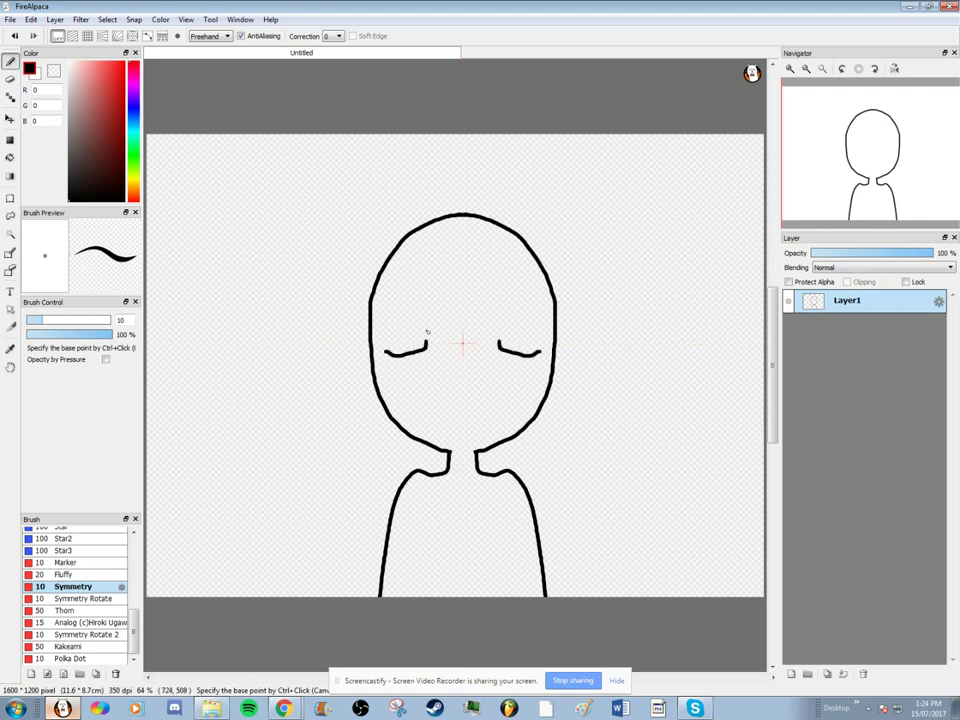
{"action": "key", "text": "ctrl+z"}
{"action": "mouse_move", "coordinate": [435, 353]}
{"action": "left_mouse_down"}
{"action": "mouse_move", "coordinate": [405, 356]}
{"action": "mouse_move", "coordinate": [397, 322]}
{"action": "mouse_move", "coordinate": [397, 312]}
{"action": "mouse_move", "coordinate": [428, 316]}
{"action": "left_mouse_up"}
{"action": "key", "text": "ctrl+z"}
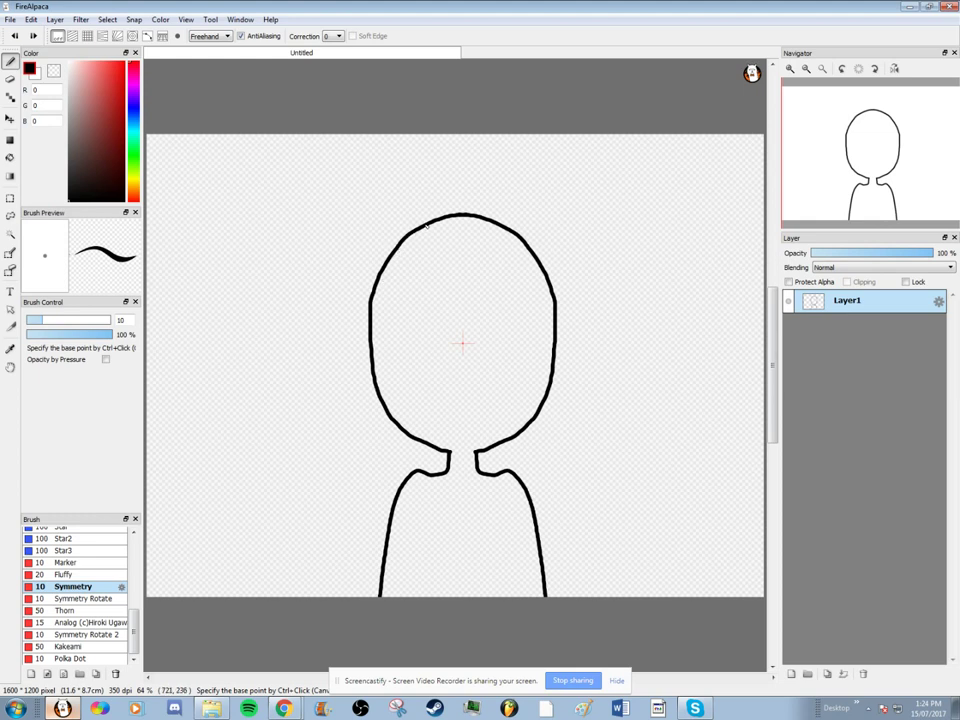
Draw mirrored horn-like hair tufts flaring from the top of the head and curving back over the forehead, with short parting strands
{"action": "mouse_move", "coordinate": [430, 223]}
{"action": "left_mouse_down"}
{"action": "mouse_move", "coordinate": [378, 243]}
{"action": "mouse_move", "coordinate": [358, 203]}
{"action": "mouse_move", "coordinate": [367, 241]}
{"action": "left_mouse_up"}
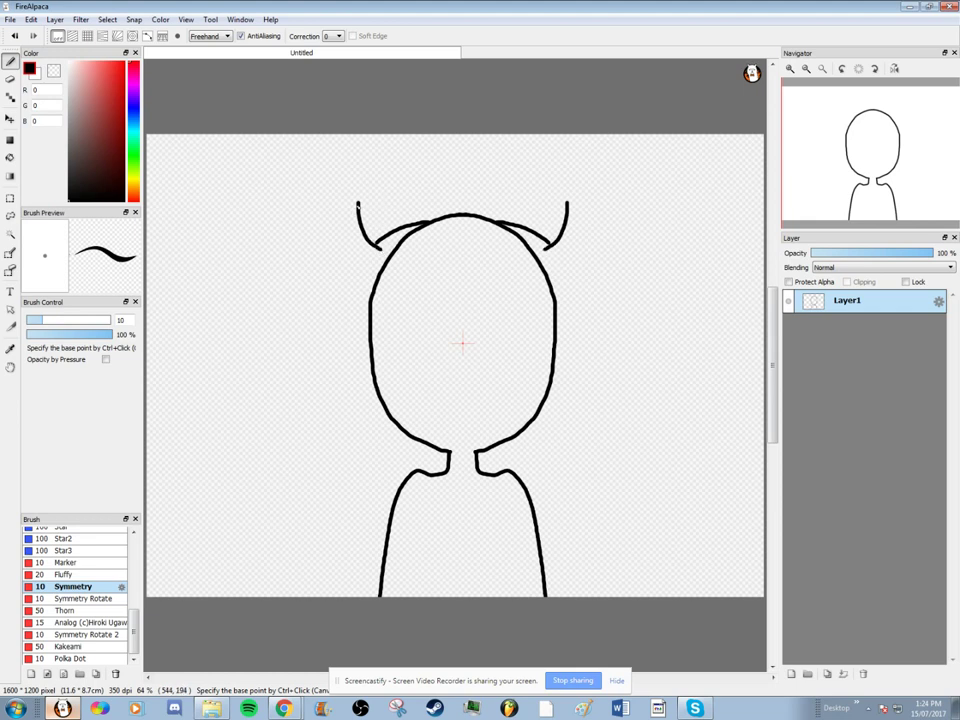
{"action": "mouse_move", "coordinate": [357, 205]}
{"action": "left_mouse_down"}
{"action": "mouse_move", "coordinate": [348, 261]}
{"action": "mouse_move", "coordinate": [359, 206]}
{"action": "mouse_move", "coordinate": [340, 226]}
{"action": "mouse_move", "coordinate": [330, 264]}
{"action": "mouse_move", "coordinate": [335, 295]}
{"action": "mouse_move", "coordinate": [351, 311]}
{"action": "mouse_move", "coordinate": [374, 318]}
{"action": "mouse_move", "coordinate": [404, 307]}
{"action": "mouse_move", "coordinate": [433, 238]}
{"action": "left_mouse_up"}
{"action": "key", "text": "ctrl+z"}
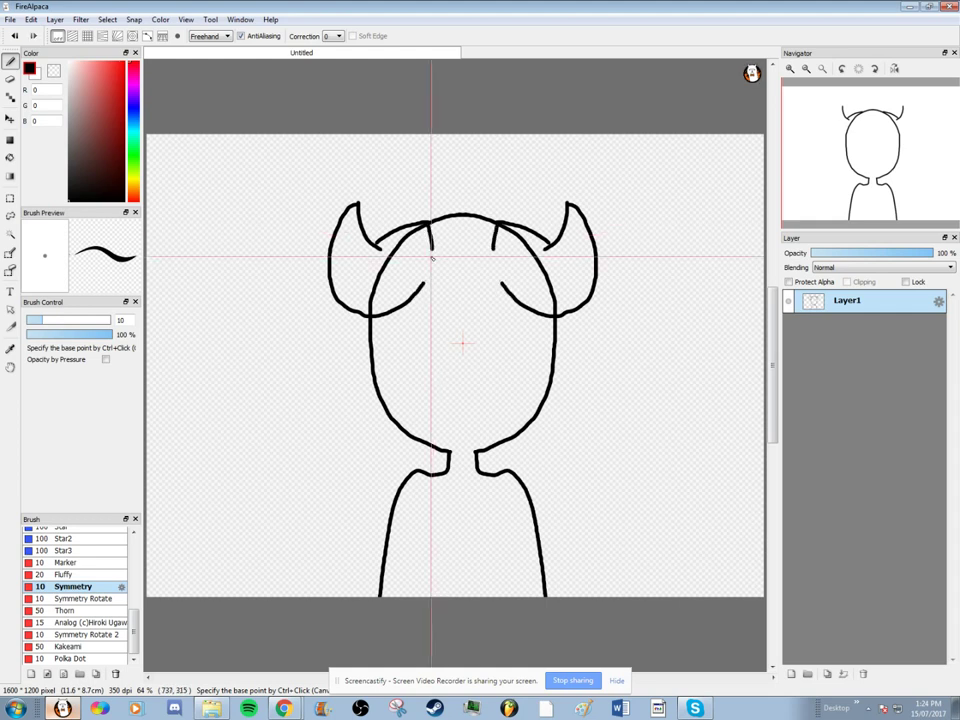
{"action": "left_click_drag", "start_coordinate": [428, 222], "coordinate": [429, 246]}
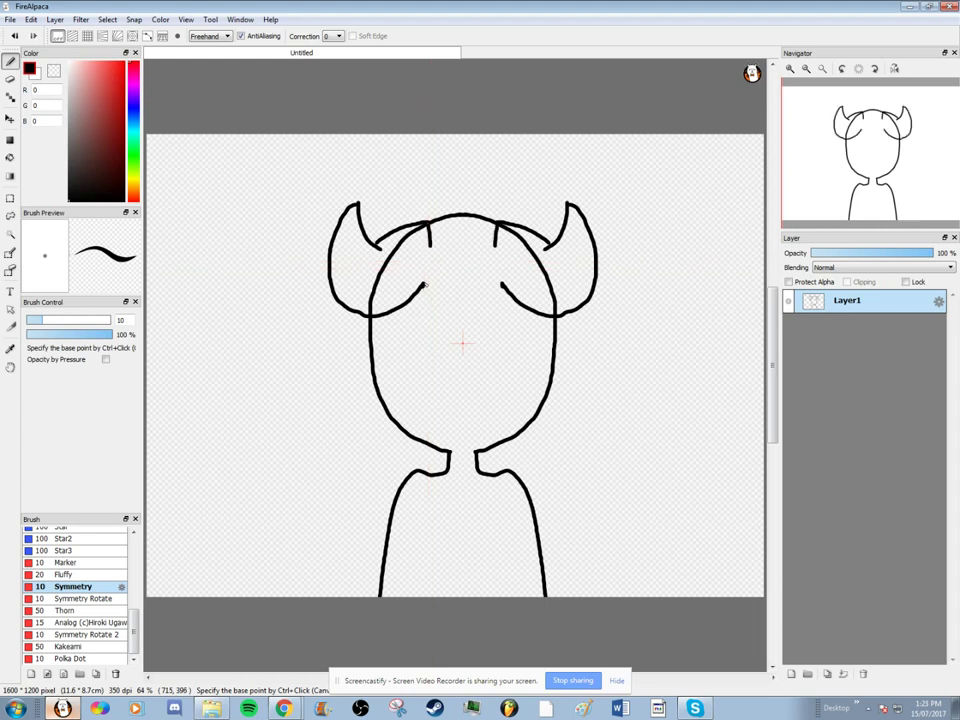
{"action": "key", "text": "ctrl+z"}
{"action": "key", "text": "ctrl+z"}
{"action": "left_click_drag", "start_coordinate": [428, 229], "coordinate": [429, 246]}
Draw a slight mirrored smile in the lower part of the face, leaving a small gap in the middle
{"action": "left_click_drag", "start_coordinate": [411, 400], "coordinate": [459, 403]}
{"action": "key", "text": "ctrl+z"}
{"action": "key", "text": "ctrl+z"}
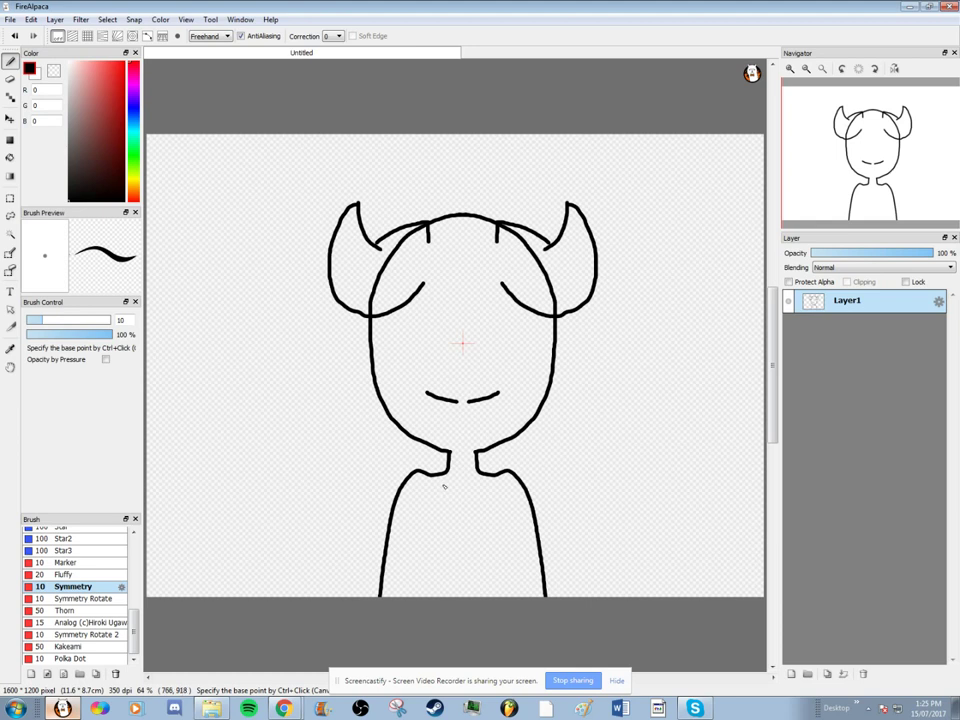
Draw a V-shaped neckline below the neck and mirrored inner arm lines down to the canvas's lower edge
{"action": "left_click_drag", "start_coordinate": [445, 478], "coordinate": [465, 485]}
{"action": "key", "text": "ctrl+z"}
{"action": "left_click_drag", "start_coordinate": [436, 503], "coordinate": [436, 557]}
{"action": "key", "text": "ctrl+z"}
{"action": "left_click_drag", "start_coordinate": [437, 502], "coordinate": [421, 600]}
{"action": "key", "text": "ctrl+z"}
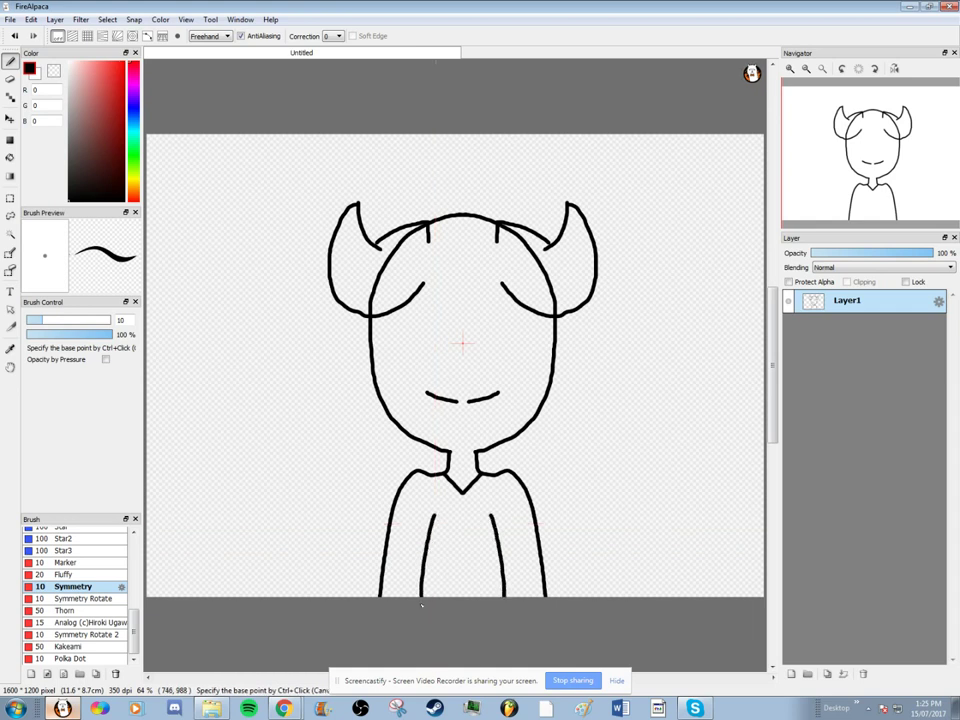
{"action": "key", "text": "ctrl+z"}
{"action": "left_click_drag", "start_coordinate": [435, 510], "coordinate": [430, 590]}
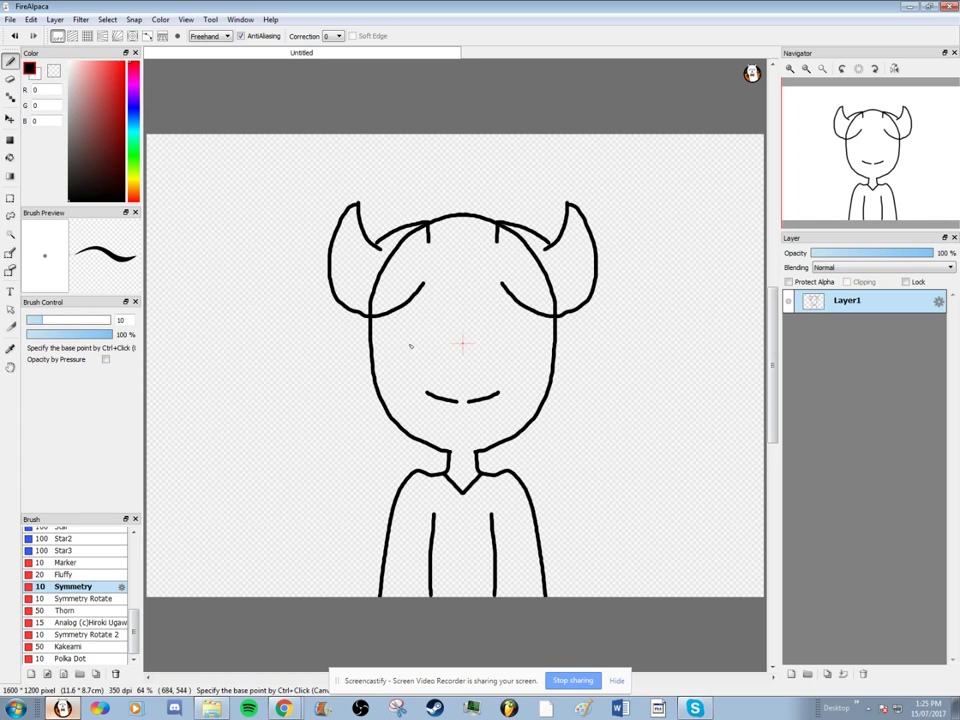
Draw mirrored eye outlines with rounded tops and flat bottoms just below the fringe
{"action": "mouse_move", "coordinate": [400, 321]}
{"action": "left_mouse_down"}
{"action": "mouse_move", "coordinate": [399, 352]}
{"action": "mouse_move", "coordinate": [416, 363]}
{"action": "mouse_move", "coordinate": [430, 352]}
{"action": "mouse_move", "coordinate": [432, 316]}
{"action": "mouse_move", "coordinate": [408, 314]}
{"action": "mouse_move", "coordinate": [397, 332]}
{"action": "mouse_move", "coordinate": [396, 347]}
{"action": "mouse_move", "coordinate": [418, 366]}
{"action": "mouse_move", "coordinate": [433, 358]}
{"action": "mouse_move", "coordinate": [418, 311]}
{"action": "left_mouse_up"}
{"action": "key", "text": "ctrl+z"}
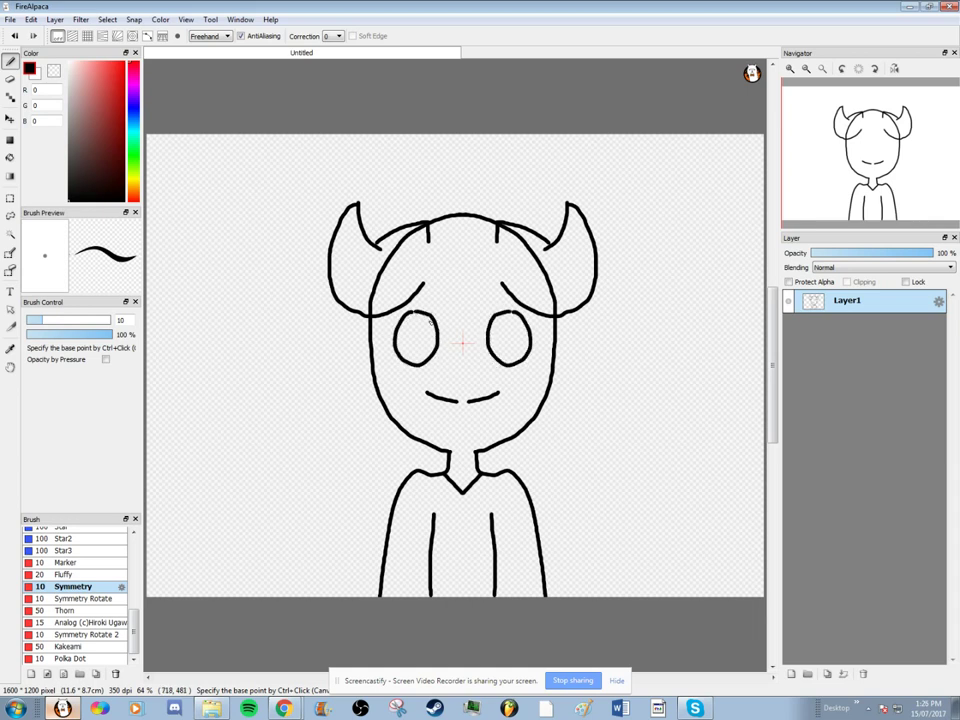
{"action": "key", "text": "ctrl+z"}
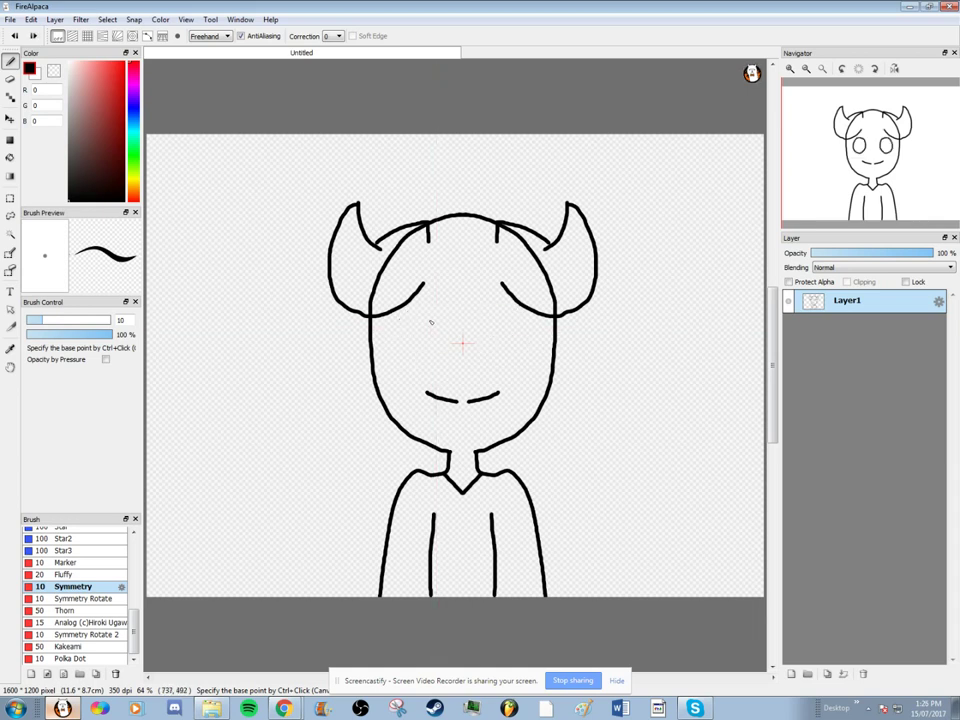
{"action": "mouse_move", "coordinate": [430, 318]}
{"action": "left_mouse_down"}
{"action": "mouse_move", "coordinate": [415, 320]}
{"action": "mouse_move", "coordinate": [410, 358]}
{"action": "mouse_move", "coordinate": [433, 354]}
{"action": "mouse_move", "coordinate": [440, 329]}
{"action": "mouse_move", "coordinate": [398, 335]}
{"action": "mouse_move", "coordinate": [423, 355]}
{"action": "mouse_move", "coordinate": [446, 340]}
{"action": "mouse_move", "coordinate": [446, 320]}
{"action": "mouse_move", "coordinate": [415, 352]}
{"action": "mouse_move", "coordinate": [433, 336]}
{"action": "mouse_move", "coordinate": [424, 308]}
{"action": "mouse_move", "coordinate": [397, 330]}
{"action": "mouse_move", "coordinate": [406, 355]}
{"action": "mouse_move", "coordinate": [433, 342]}
{"action": "mouse_move", "coordinate": [424, 310]}
{"action": "mouse_move", "coordinate": [399, 314]}
{"action": "mouse_move", "coordinate": [442, 342]}
{"action": "mouse_move", "coordinate": [441, 318]}
{"action": "mouse_move", "coordinate": [419, 309]}
{"action": "mouse_move", "coordinate": [401, 328]}
{"action": "mouse_move", "coordinate": [399, 341]}
{"action": "mouse_move", "coordinate": [419, 350]}
{"action": "left_mouse_up"}
{"action": "key", "text": "ctrl+z"}
{"action": "key", "text": "ctrl+z"}
{"action": "key", "text": "ctrl+z"}
{"action": "key", "text": "ctrl+z"}
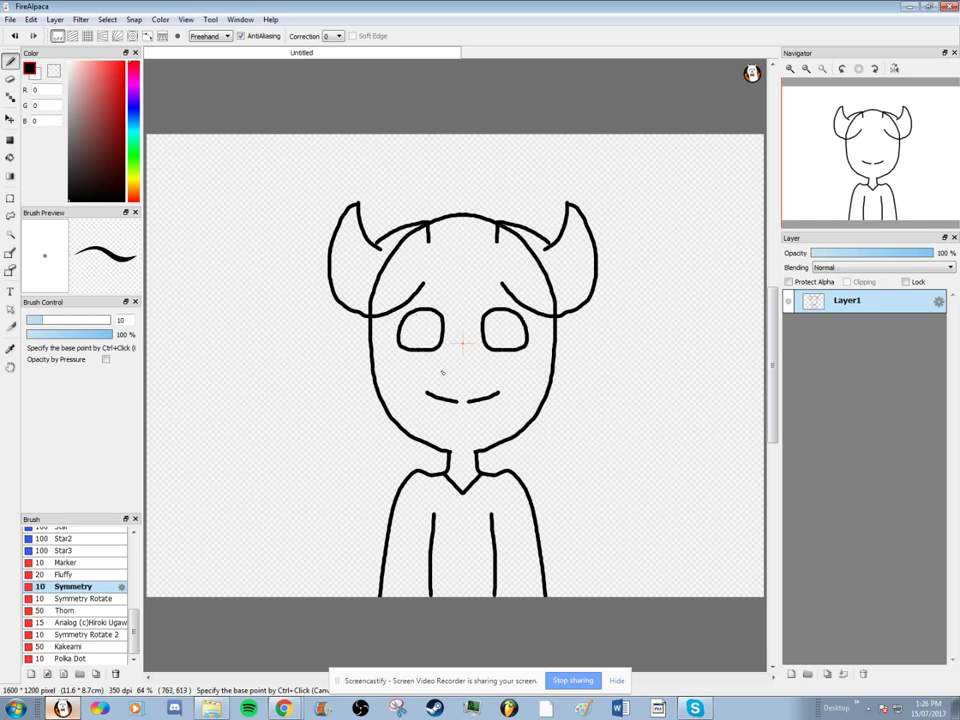
Add a curved line under each eye, and a horizontal line with a short vertical pupil line inside each eye
{"action": "left_click_drag", "start_coordinate": [405, 362], "coordinate": [428, 356]}
{"action": "key", "text": "ctrl+z"}
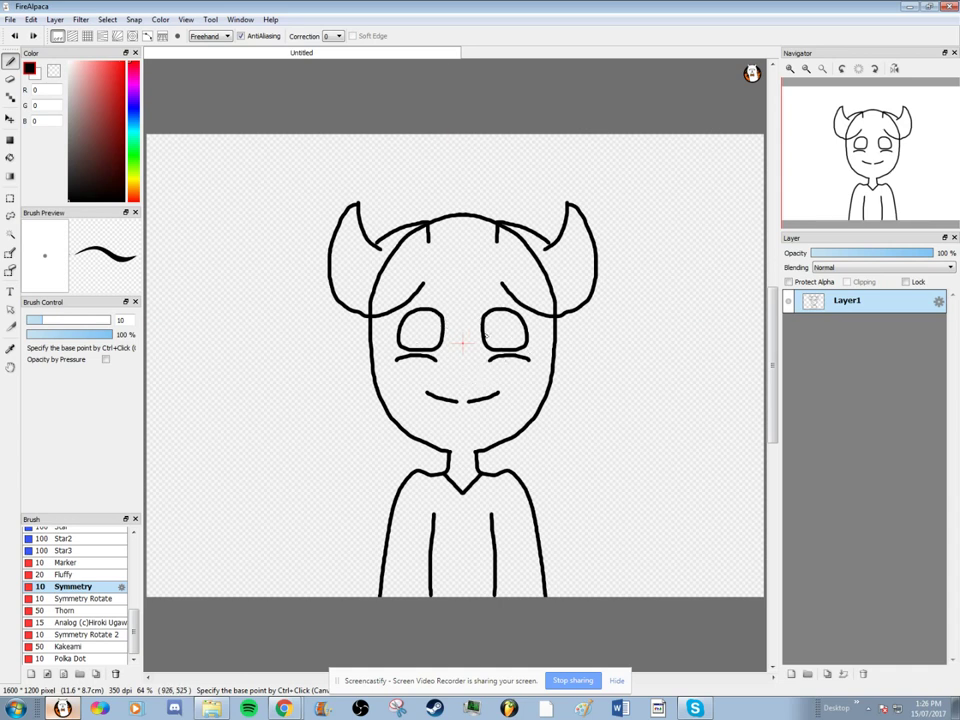
{"action": "mouse_move", "coordinate": [401, 338]}
{"action": "left_mouse_down"}
{"action": "mouse_move", "coordinate": [442, 340]}
{"action": "mouse_move", "coordinate": [419, 319]}
{"action": "mouse_move", "coordinate": [419, 331]}
{"action": "mouse_move", "coordinate": [424, 316]}
{"action": "mouse_move", "coordinate": [423, 334]}
{"action": "left_mouse_up"}
{"action": "key", "text": "ctrl+z"}
{"action": "key", "text": "ctrl+z"}
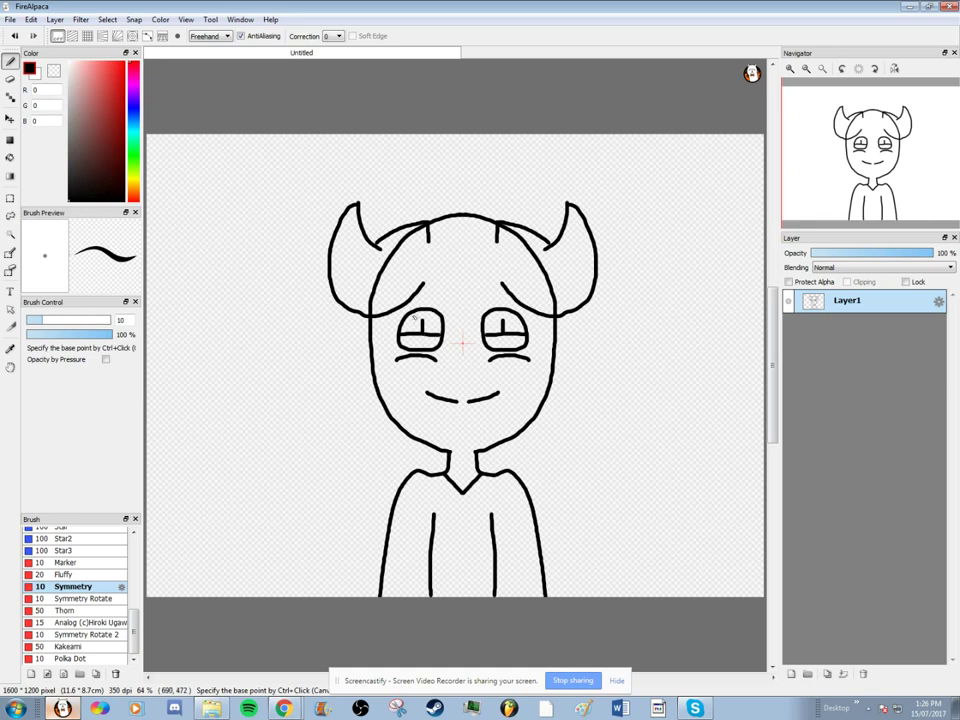
Erase the head outline inside both hair tufts and the short parting strands, using eraser sizes 22 and 19
{"action": "left_click", "coordinate": [10, 78]}
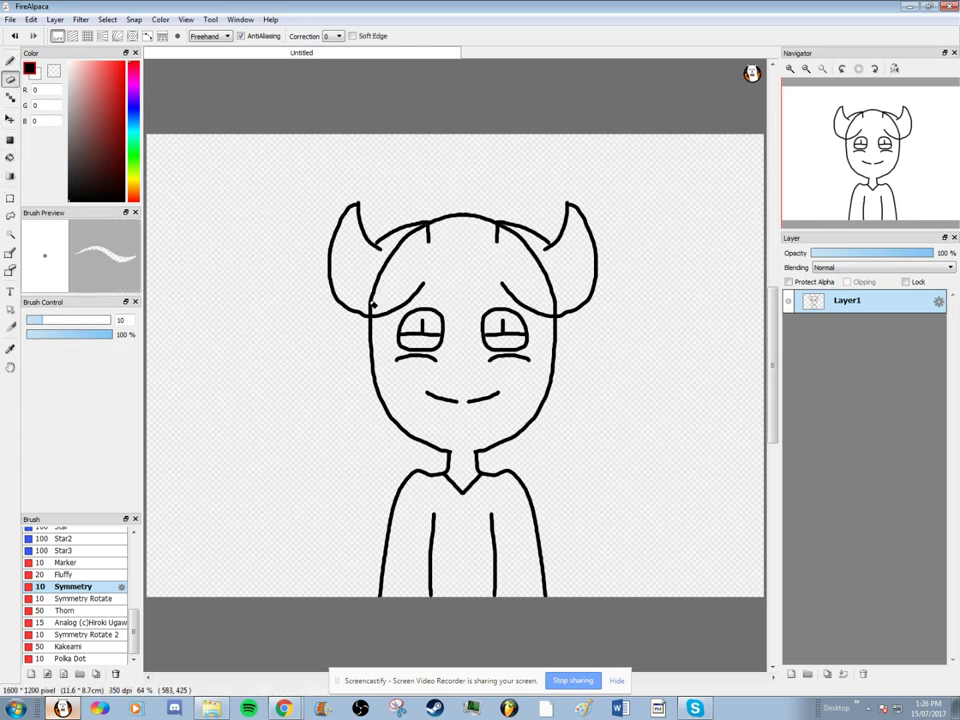
{"action": "left_click", "coordinate": [65, 320]}
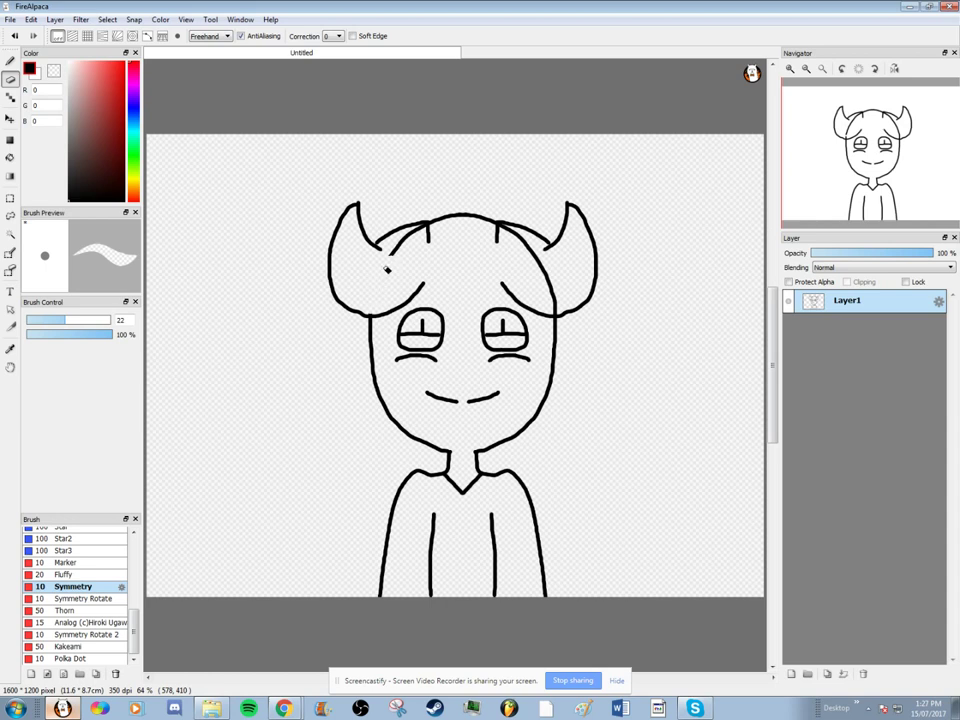
{"action": "left_click_drag", "start_coordinate": [399, 255], "coordinate": [404, 248]}
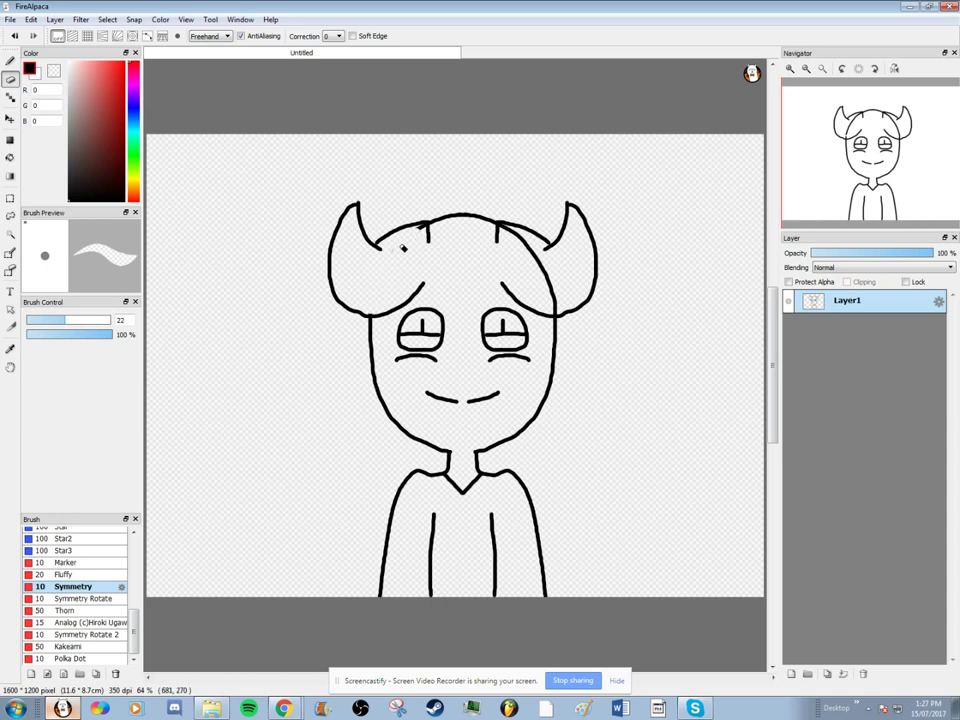
{"action": "left_click", "coordinate": [57, 320]}
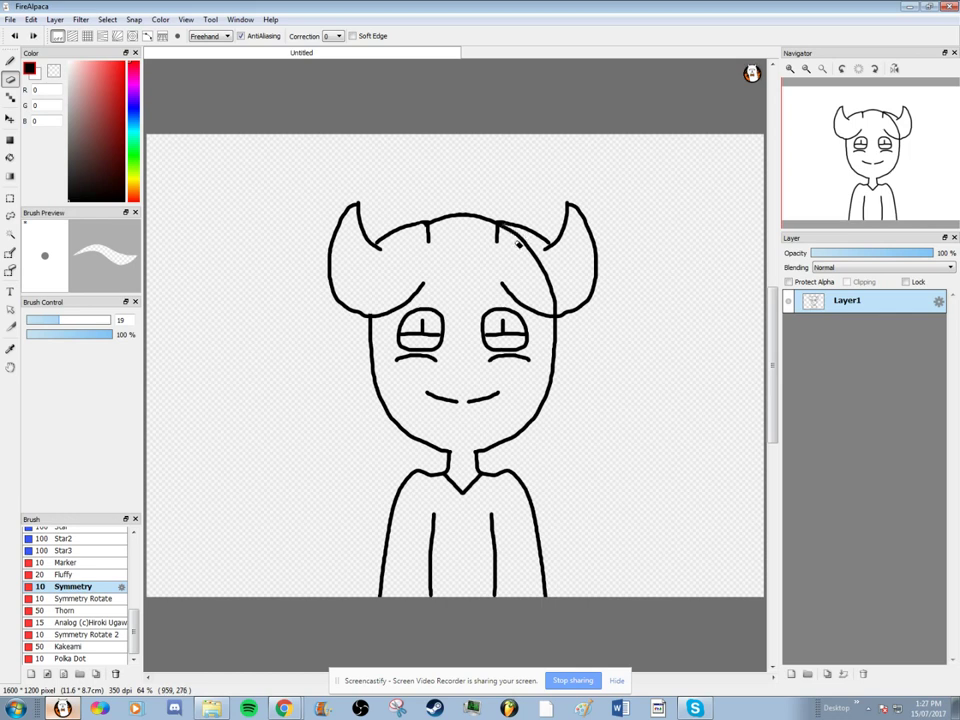
{"action": "left_click_drag", "start_coordinate": [512, 232], "coordinate": [556, 304]}
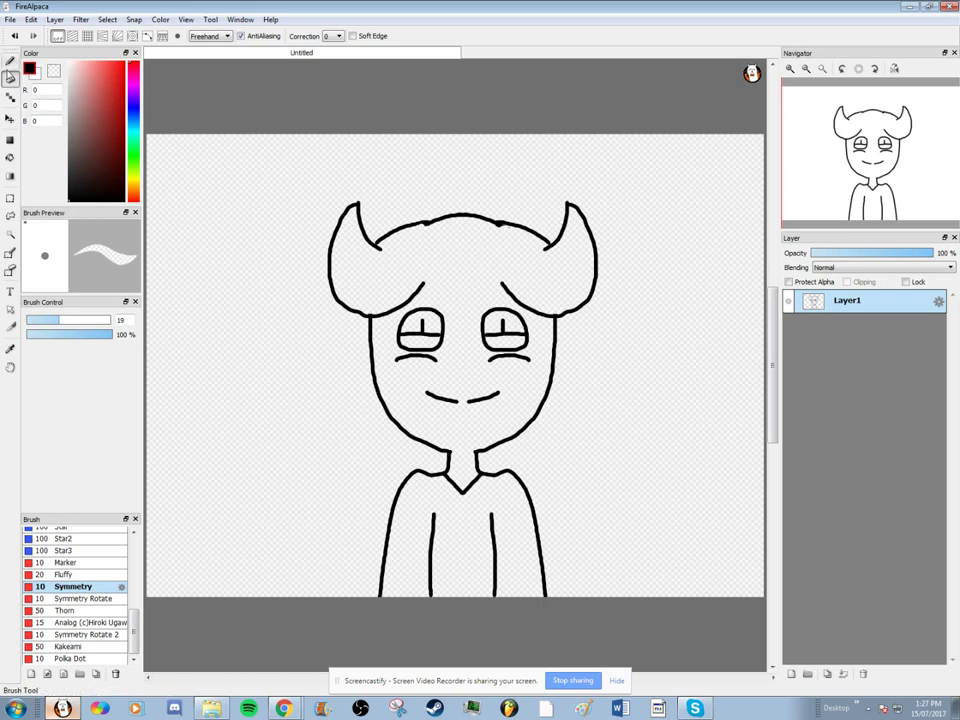
Set the Symmetry brush's base point just above the mouth and draw longer, curved mirrored parting strands from the top of the head
{"action": "left_click", "coordinate": [10, 61]}
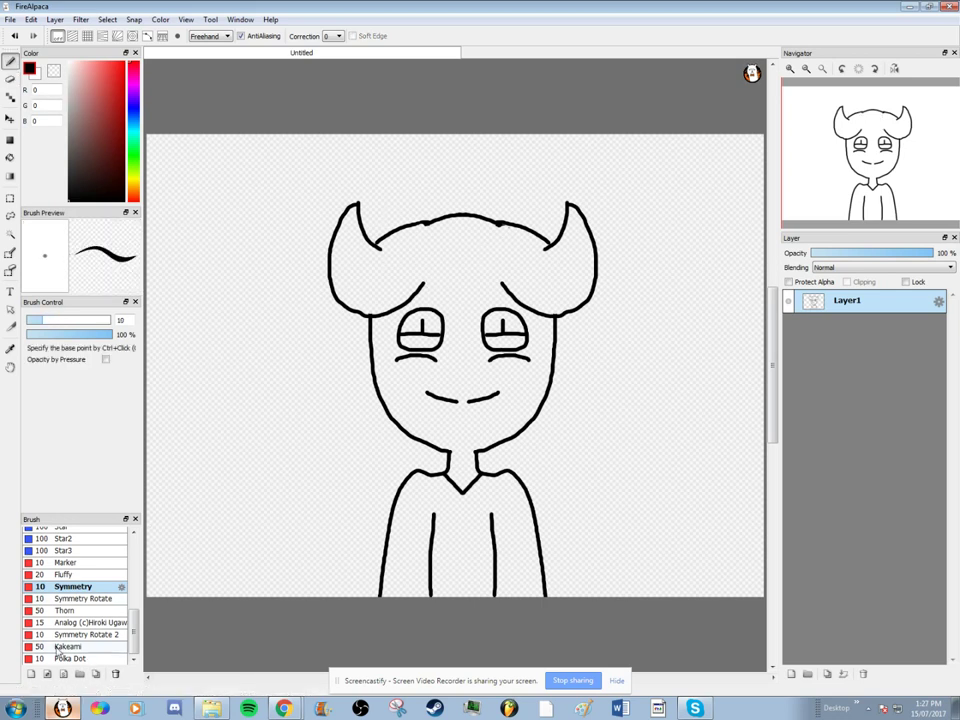
{"action": "left_click", "coordinate": [463, 380], "text": "ctrl"}
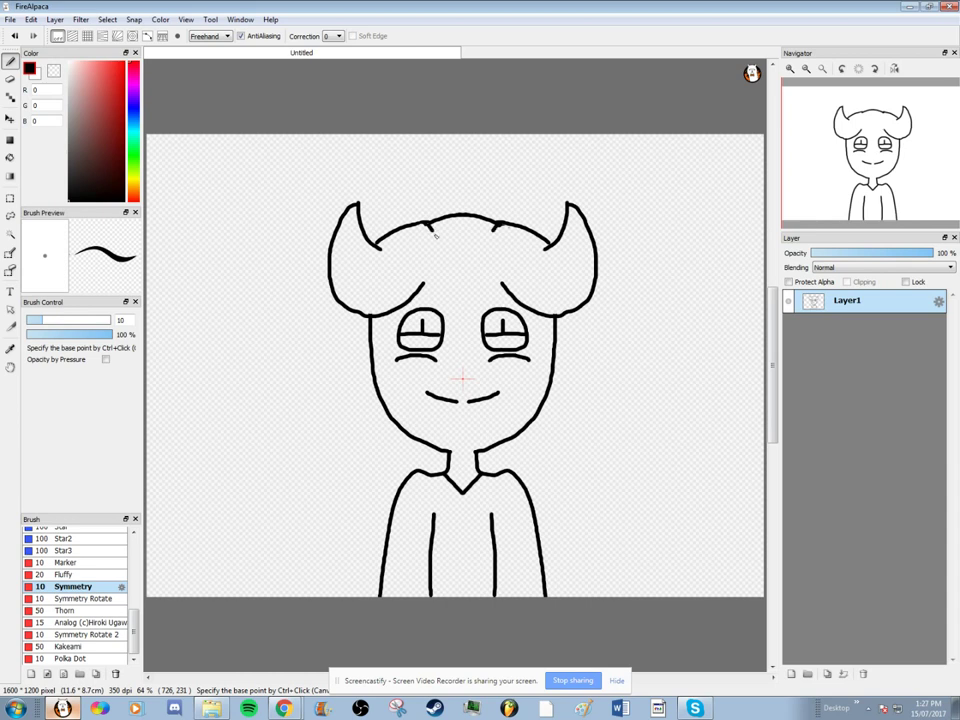
{"action": "left_click_drag", "start_coordinate": [435, 236], "coordinate": [434, 266]}
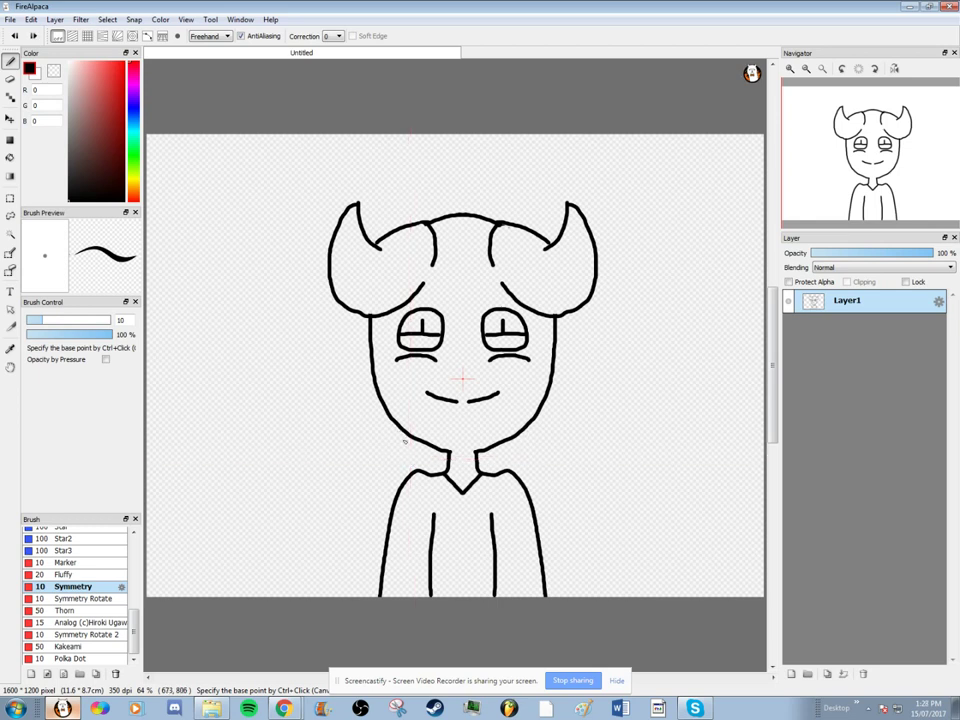
{"action": "mouse_move", "coordinate": [400, 431]}
{"action": "left_mouse_down"}
{"action": "mouse_move", "coordinate": [410, 460]}
{"action": "mouse_move", "coordinate": [414, 448]}
{"action": "mouse_move", "coordinate": [434, 468]}
{"action": "left_mouse_up"}
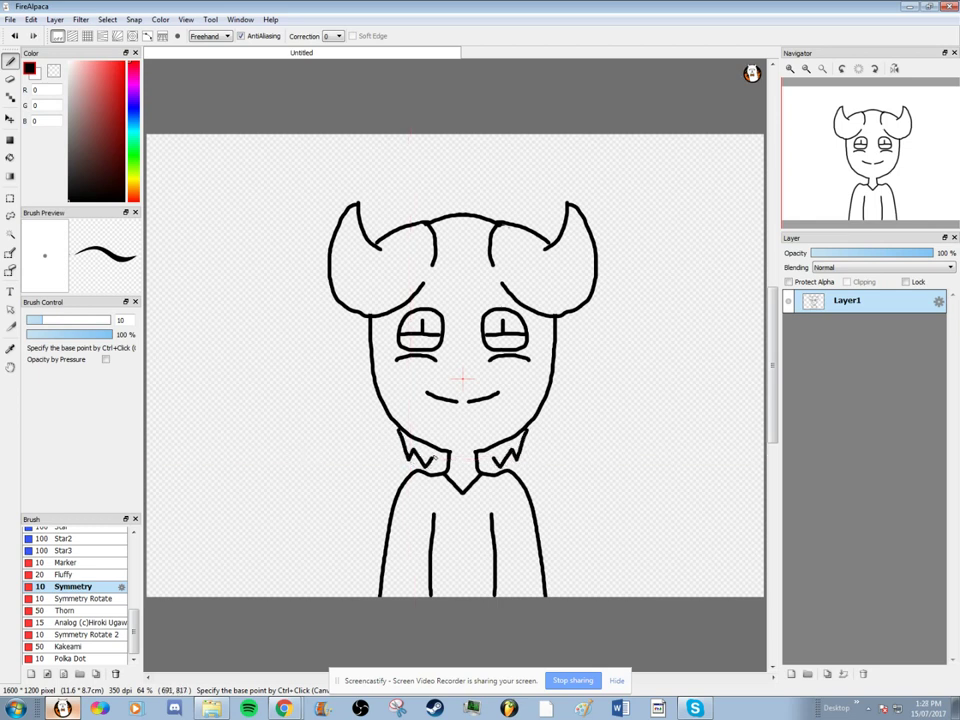
{"action": "key", "text": "ctrl+z"}
{"action": "key", "text": "ctrl+z"}
{"action": "key", "text": "ctrl+z"}
{"action": "key", "text": "ctrl+z"}
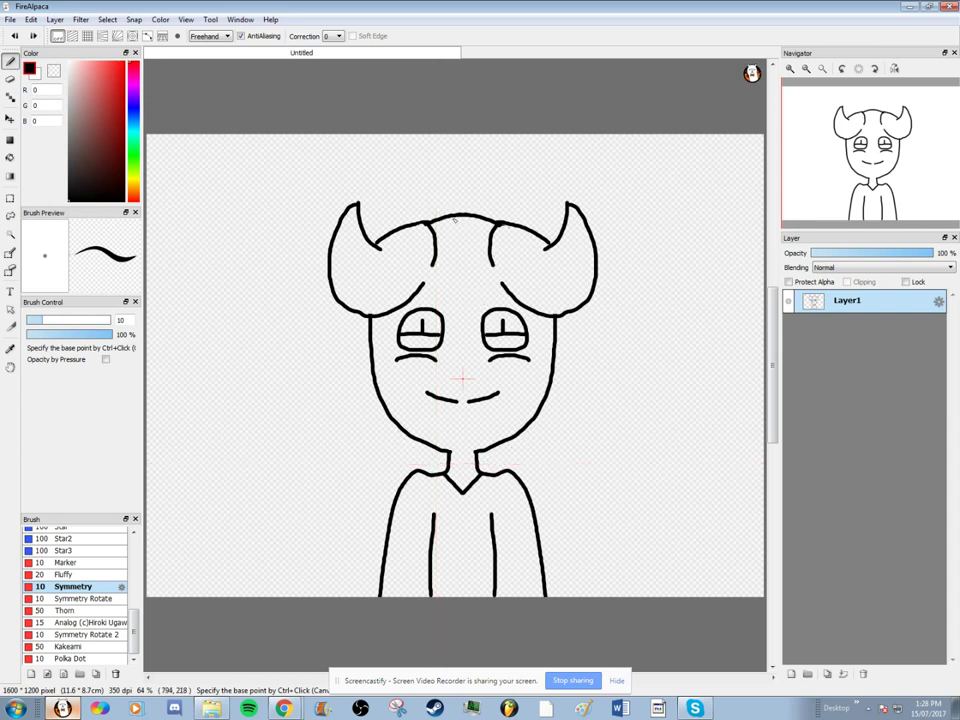
Erase the top head outline between the two parting strands with the size 19 eraser
{"action": "left_click", "coordinate": [10, 158]}
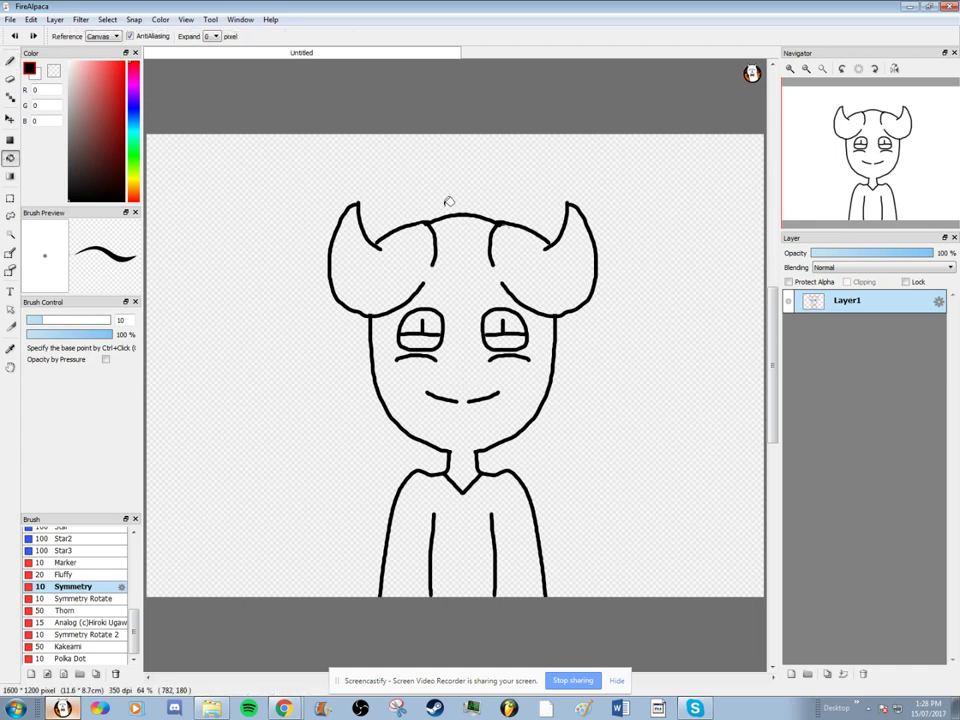
{"action": "left_click", "coordinate": [10, 79]}
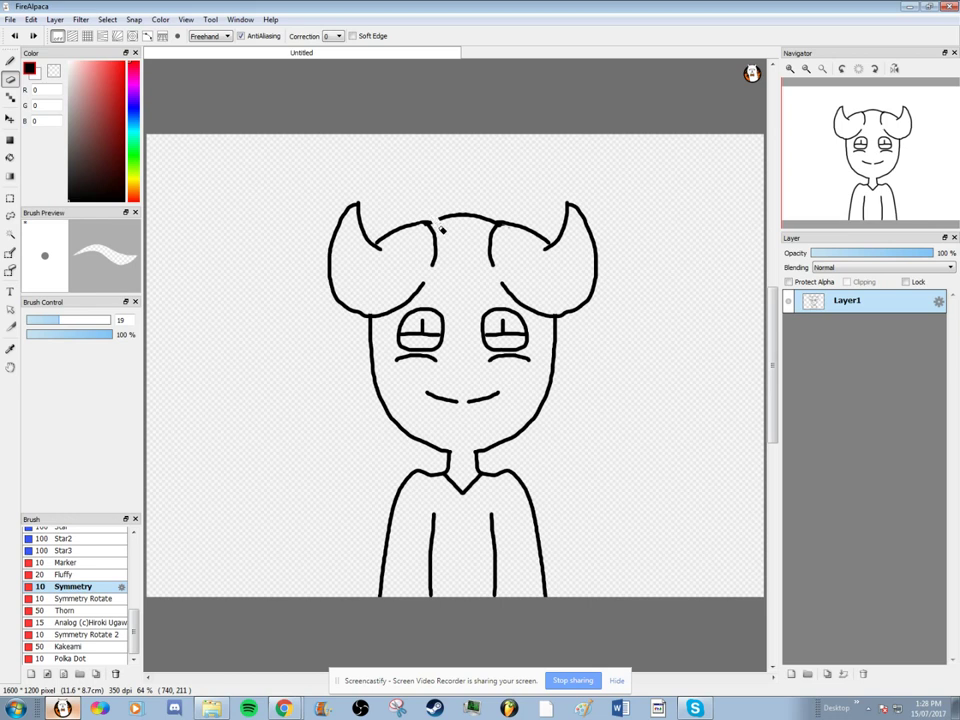
{"action": "mouse_move", "coordinate": [441, 213]}
{"action": "left_mouse_down"}
{"action": "mouse_move", "coordinate": [461, 210]}
{"action": "mouse_move", "coordinate": [471, 225]}
{"action": "mouse_move", "coordinate": [489, 214]}
{"action": "mouse_move", "coordinate": [480, 229]}
{"action": "mouse_move", "coordinate": [490, 220]}
{"action": "left_mouse_up"}
Draw a row of short hair spikes between the two parting strands with the Pen brush at size 9.9
{"action": "left_click", "coordinate": [10, 61]}
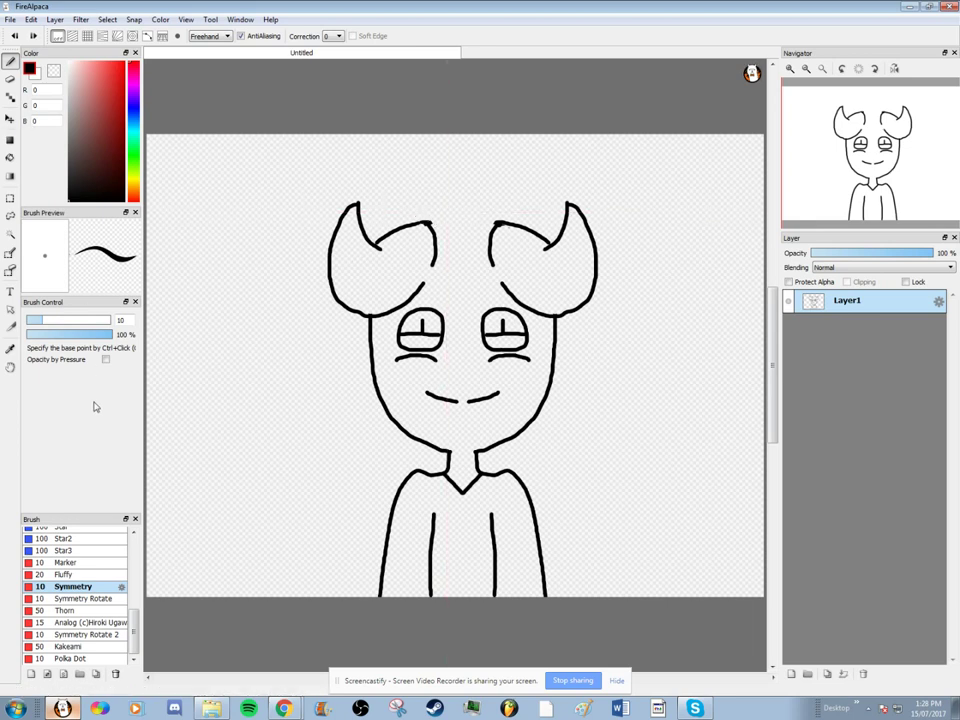
{"action": "left_click_drag", "start_coordinate": [133, 625], "coordinate": [133, 540]}
{"action": "left_click", "coordinate": [60, 532]}
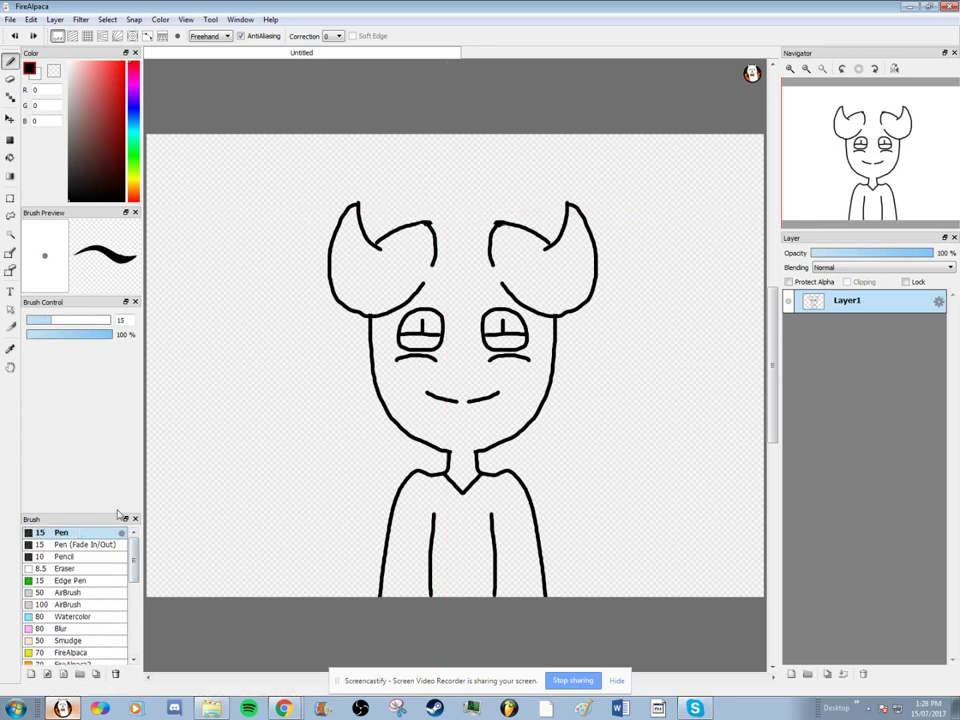
{"action": "left_click_drag", "start_coordinate": [428, 222], "coordinate": [439, 197]}
{"action": "key", "text": "ctrl+z"}
{"action": "left_click_drag", "start_coordinate": [43, 320], "coordinate": [35, 320]}
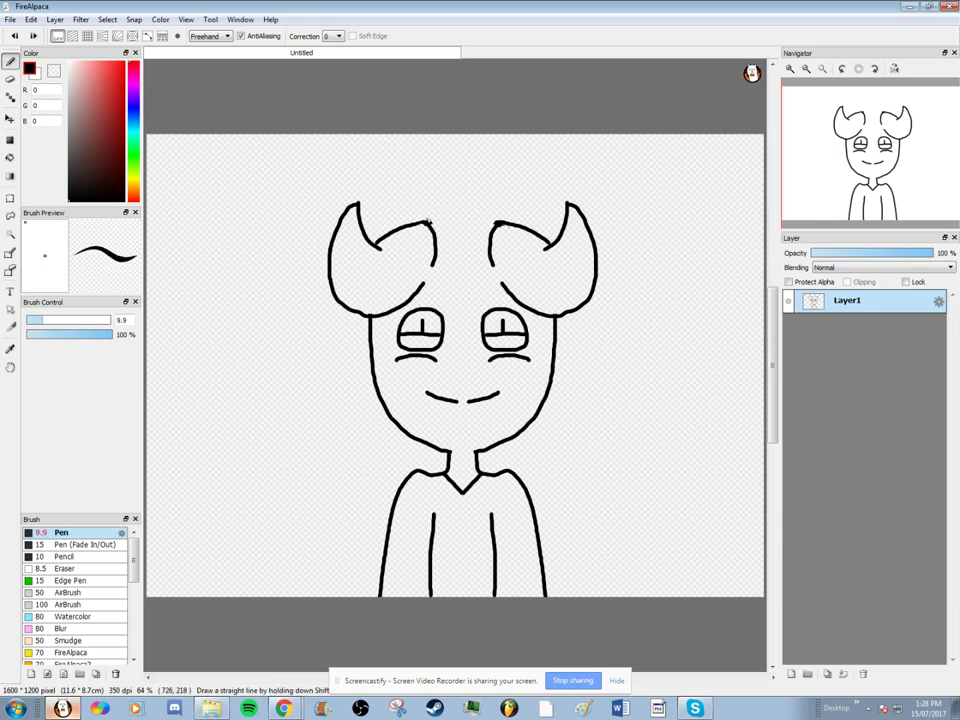
{"action": "mouse_move", "coordinate": [438, 213]}
{"action": "left_mouse_down"}
{"action": "mouse_move", "coordinate": [454, 201]}
{"action": "mouse_move", "coordinate": [465, 212]}
{"action": "mouse_move", "coordinate": [449, 223]}
{"action": "mouse_move", "coordinate": [467, 197]}
{"action": "mouse_move", "coordinate": [479, 199]}
{"action": "left_mouse_up"}
{"action": "key", "text": "ctrl+z"}
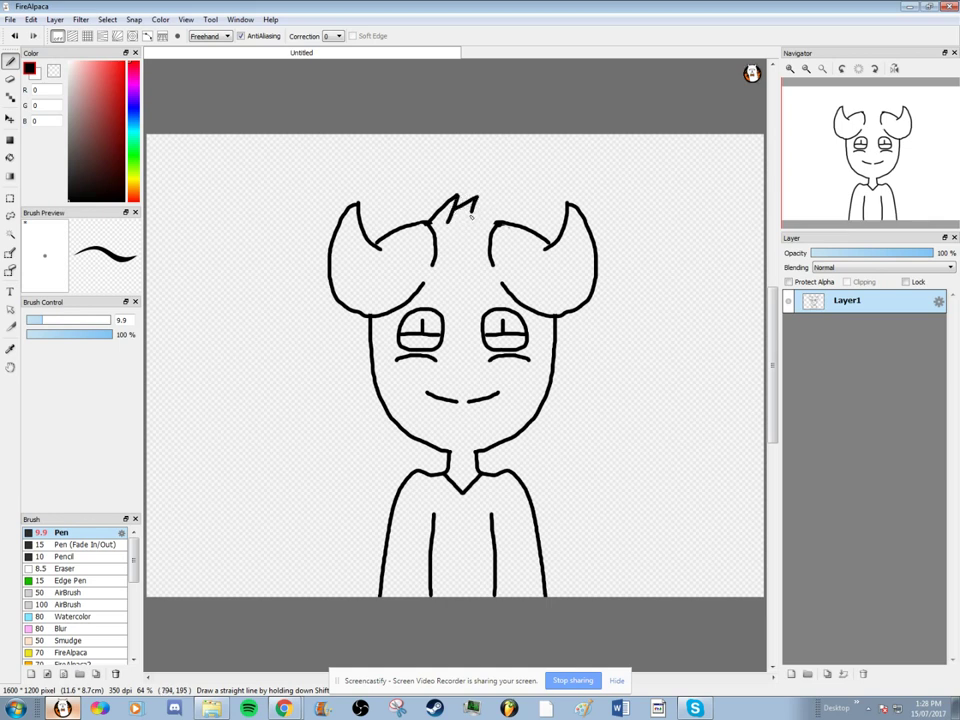
{"action": "left_click_drag", "start_coordinate": [478, 208], "coordinate": [493, 201]}
{"action": "mouse_move", "coordinate": [488, 213]}
{"action": "left_mouse_down"}
{"action": "mouse_move", "coordinate": [500, 203]}
{"action": "mouse_move", "coordinate": [509, 214]}
{"action": "left_mouse_up"}
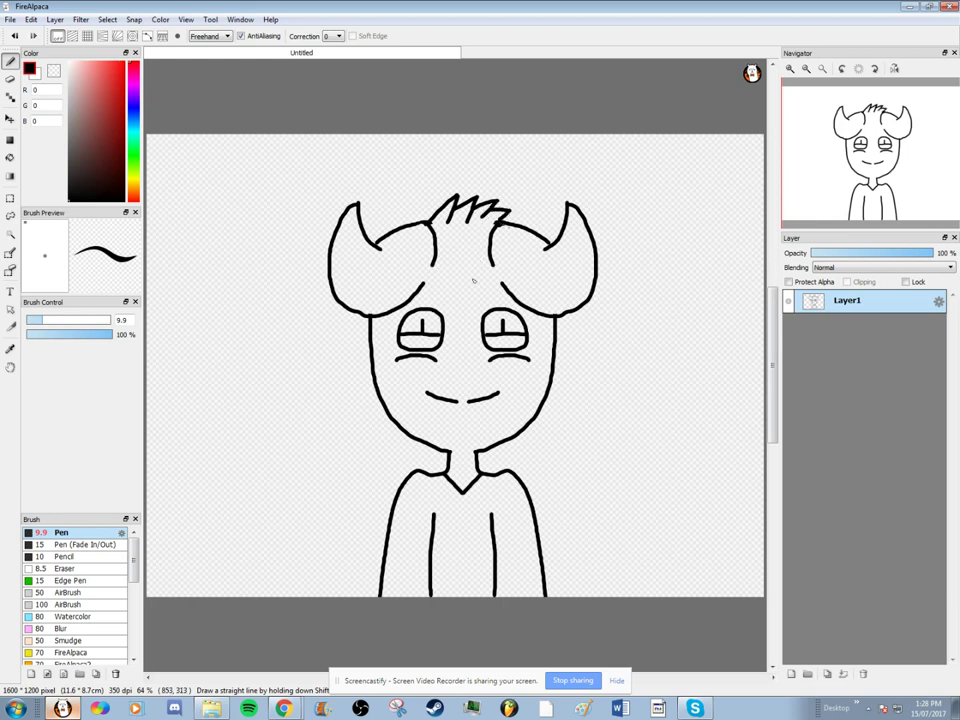
Draw a small angled nose between the eyes with the Pen brush at size 6.1, undoing the longer attempts
{"action": "left_click_drag", "start_coordinate": [461, 342], "coordinate": [477, 382]}
{"action": "key", "text": "ctrl+z"}
{"action": "key", "text": "ctrl+z"}
{"action": "key", "text": "bracketleft"}
{"action": "key", "text": "bracketleft"}
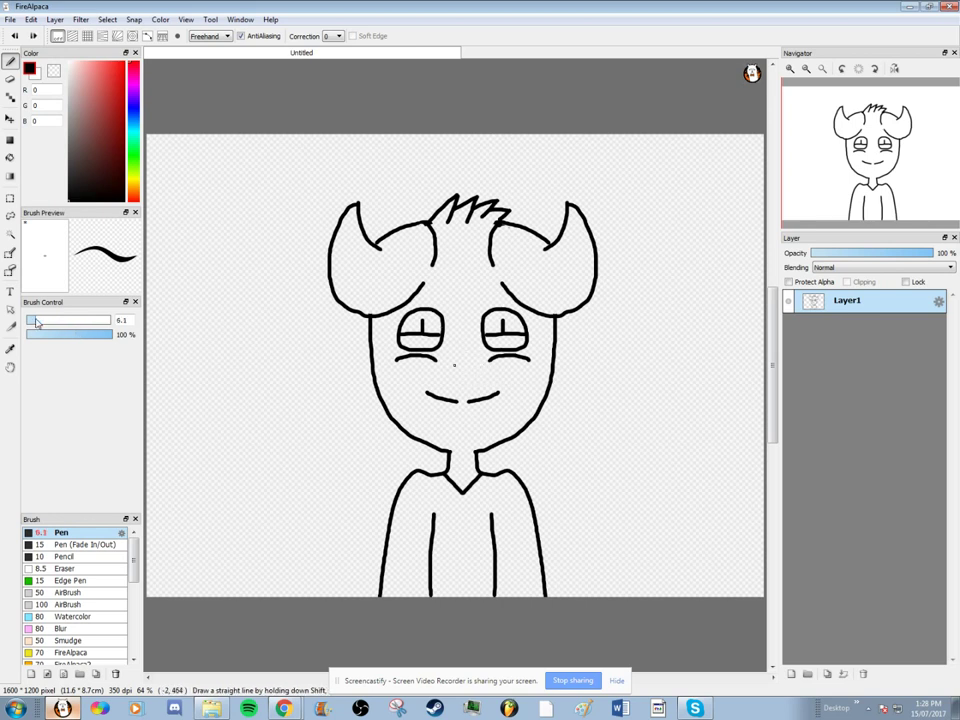
{"action": "key", "text": "ctrl+z"}
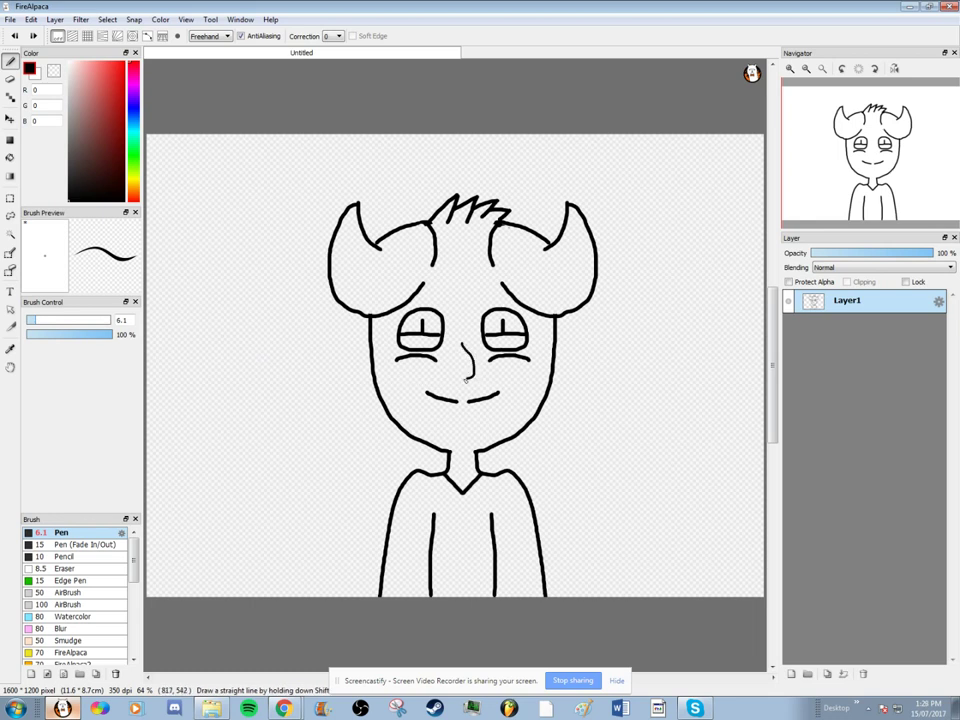
{"action": "key", "text": "ctrl+z"}
{"action": "key", "text": "ctrl+z"}
{"action": "key", "text": "ctrl+z"}
{"action": "key", "text": "ctrl+z"}
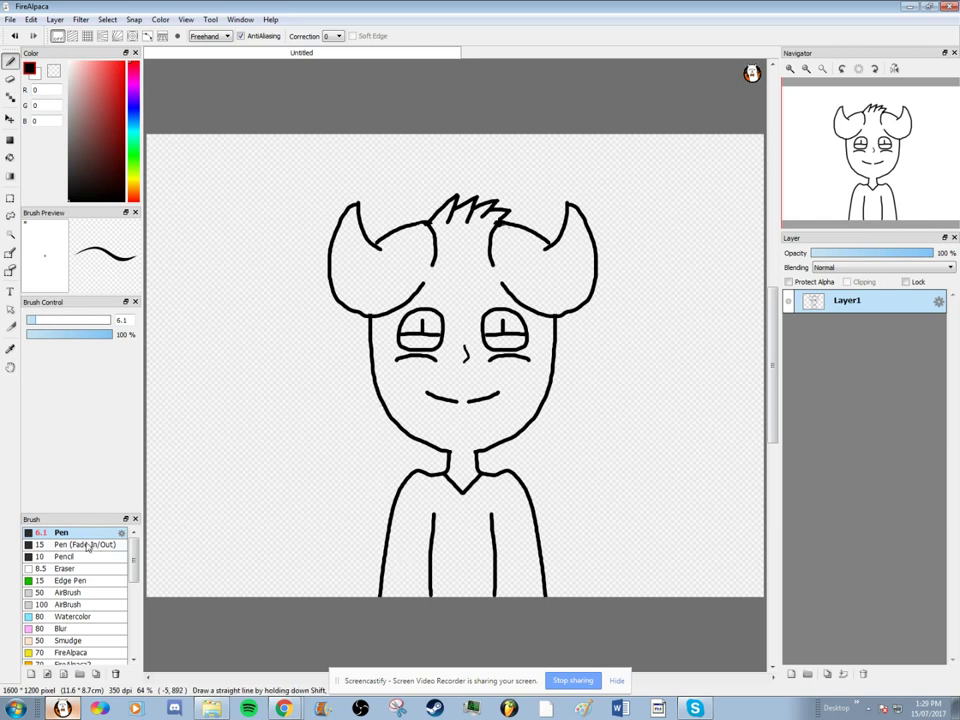
Set the Symmetry brush to size 7.5 and place its base point at the centre of the mouth
{"action": "scroll", "coordinate": [137, 560], "scroll_direction": "down", "scroll_amount": 7}
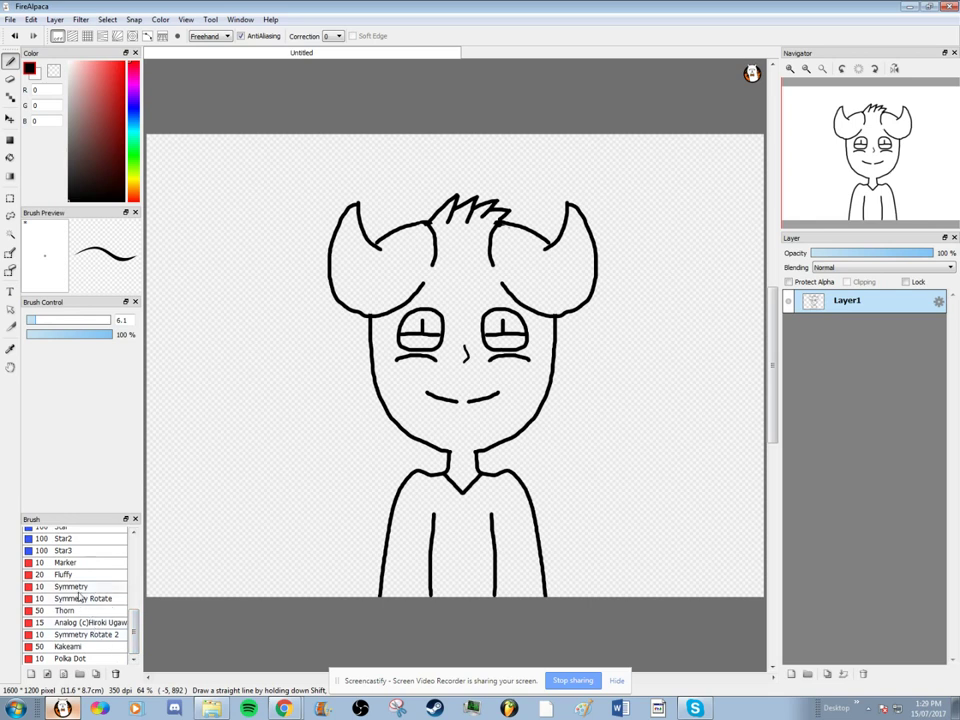
{"action": "left_click", "coordinate": [77, 587]}
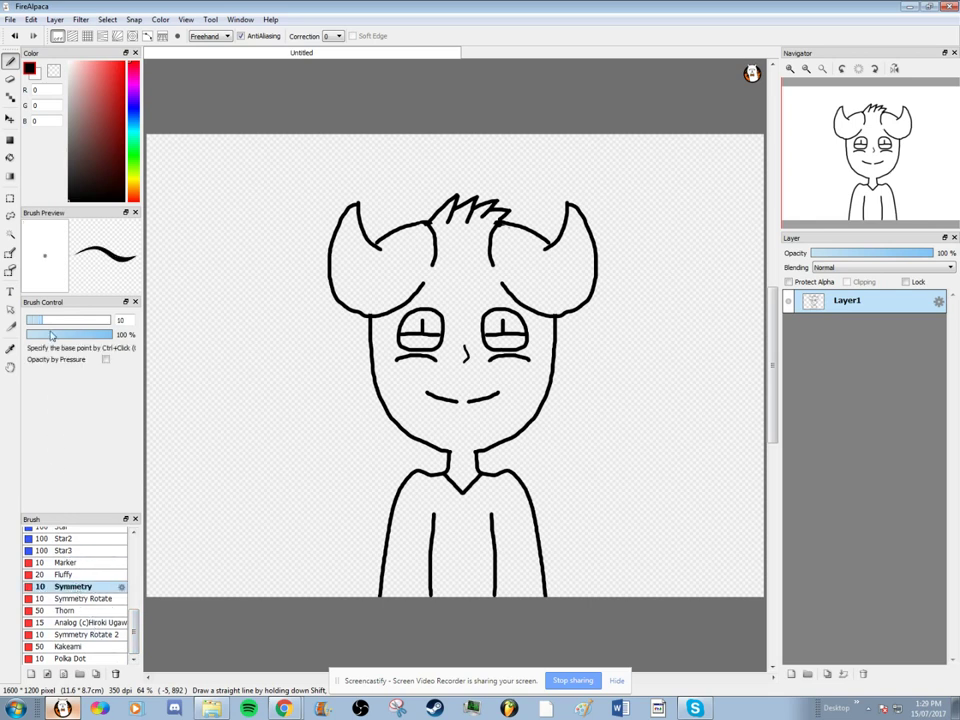
{"action": "left_click_drag", "start_coordinate": [40, 321], "coordinate": [36, 321]}
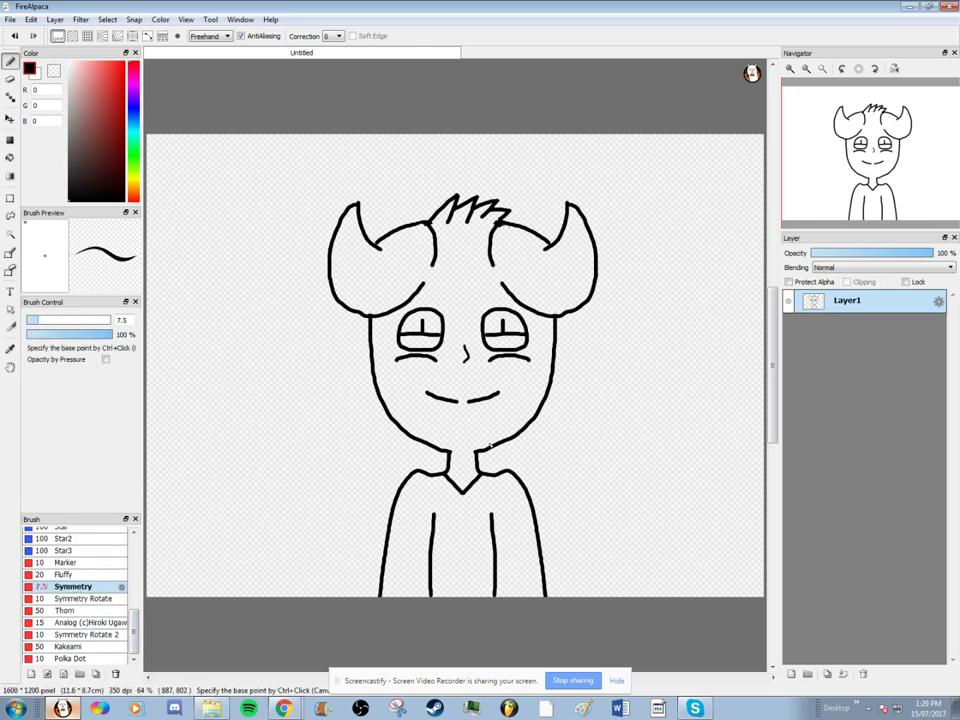
{"action": "left_click", "coordinate": [457, 447], "text": "ctrl"}
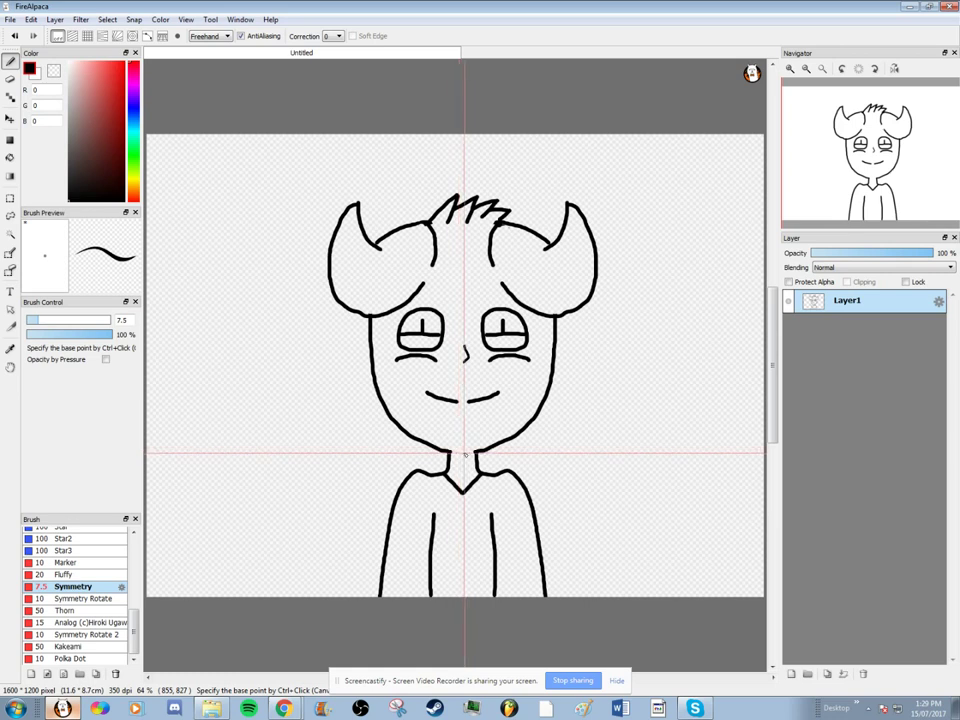
{"action": "left_click", "coordinate": [463, 449], "text": "ctrl"}
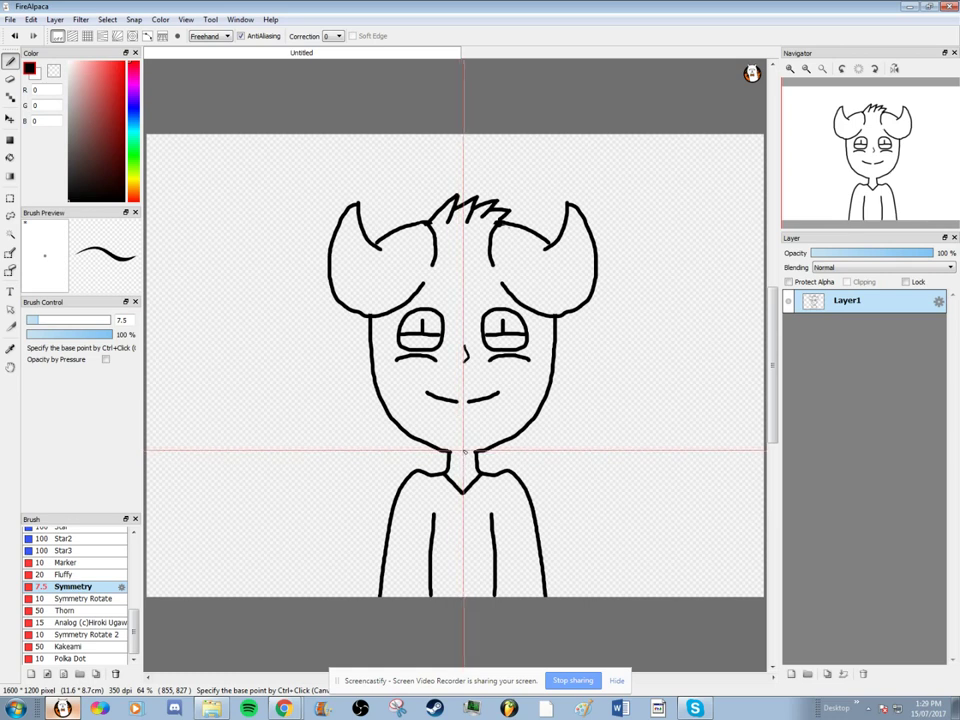
{"action": "left_click", "coordinate": [465, 451], "text": "ctrl"}
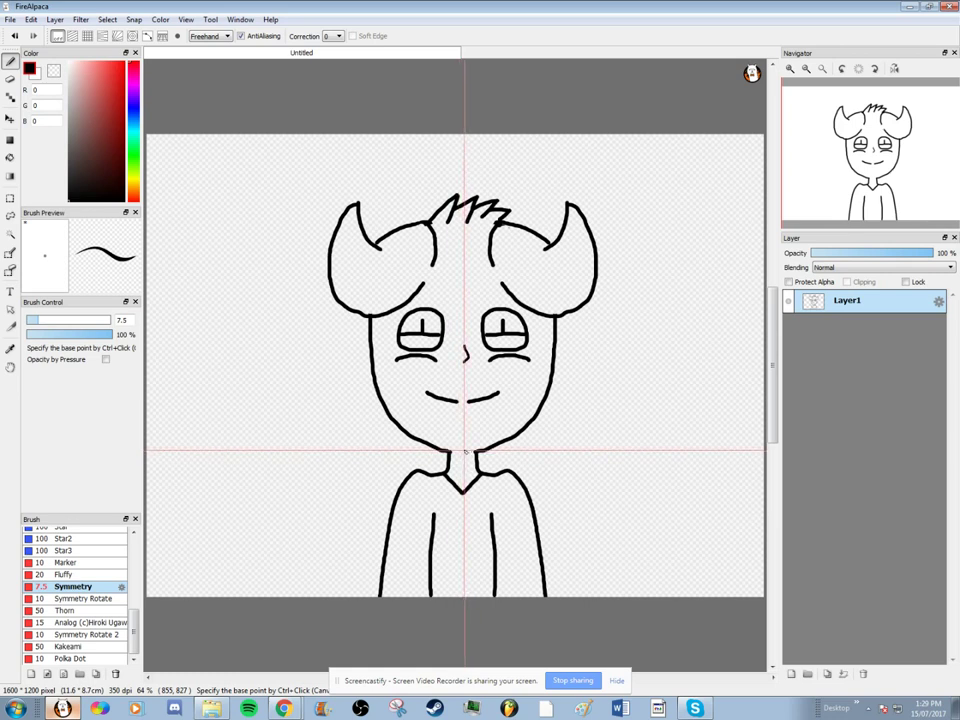
{"action": "left_click", "coordinate": [463, 467], "text": "ctrl"}
{"action": "left_click", "coordinate": [461, 392], "text": "ctrl"}
{"action": "left_click", "coordinate": [465, 401], "text": "ctrl"}
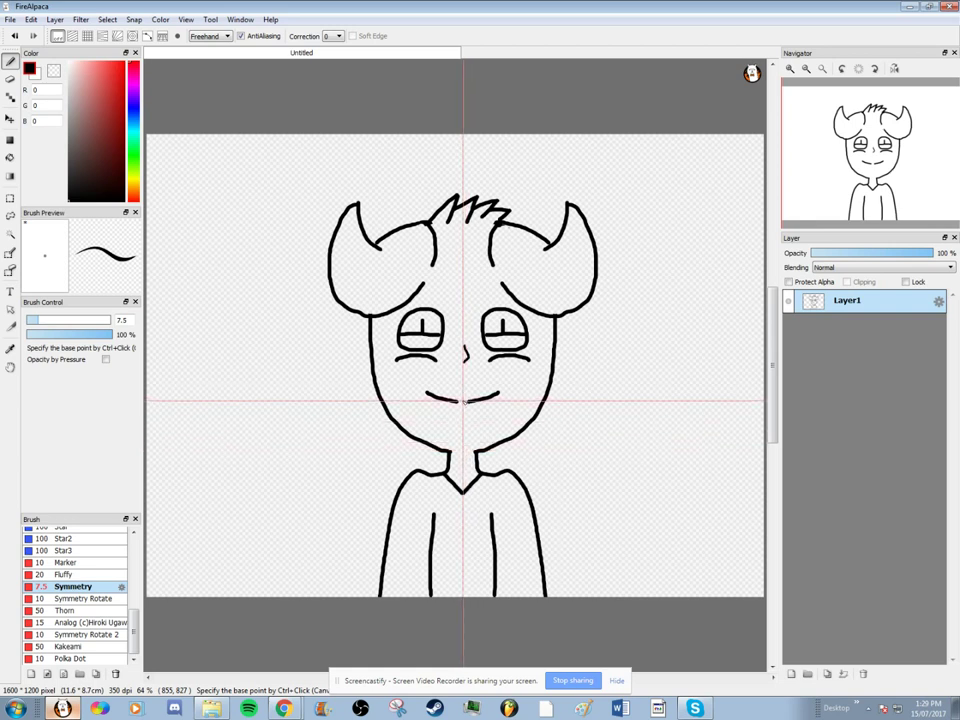
{"action": "left_click", "coordinate": [463, 404], "text": "ctrl"}
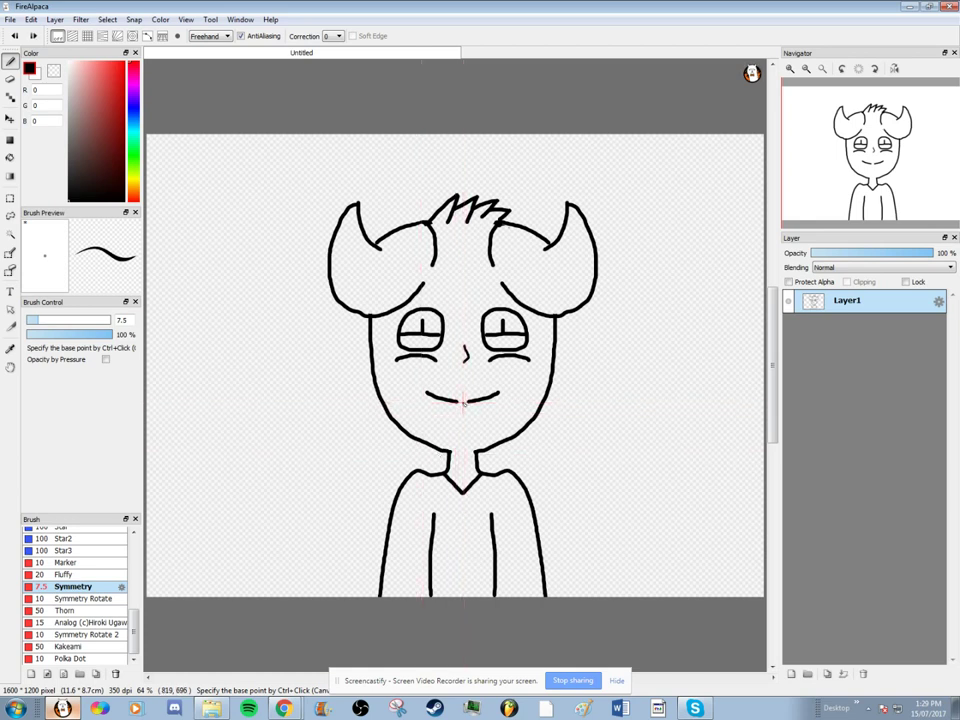
Try drawing mirrored pointed spikes under the jaw on both sides of the neck, and undo the strokes
{"action": "mouse_move", "coordinate": [425, 437]}
{"action": "left_mouse_down"}
{"action": "mouse_move", "coordinate": [423, 462]}
{"action": "mouse_move", "coordinate": [438, 457]}
{"action": "left_mouse_up"}
{"action": "key", "text": "ctrl+z"}
{"action": "key", "text": "ctrl+z"}
{"action": "left_click_drag", "start_coordinate": [413, 453], "coordinate": [417, 465]}
{"action": "key", "text": "ctrl+z"}
{"action": "left_click_drag", "start_coordinate": [434, 448], "coordinate": [441, 466]}
{"action": "left_click_drag", "start_coordinate": [420, 451], "coordinate": [436, 458]}
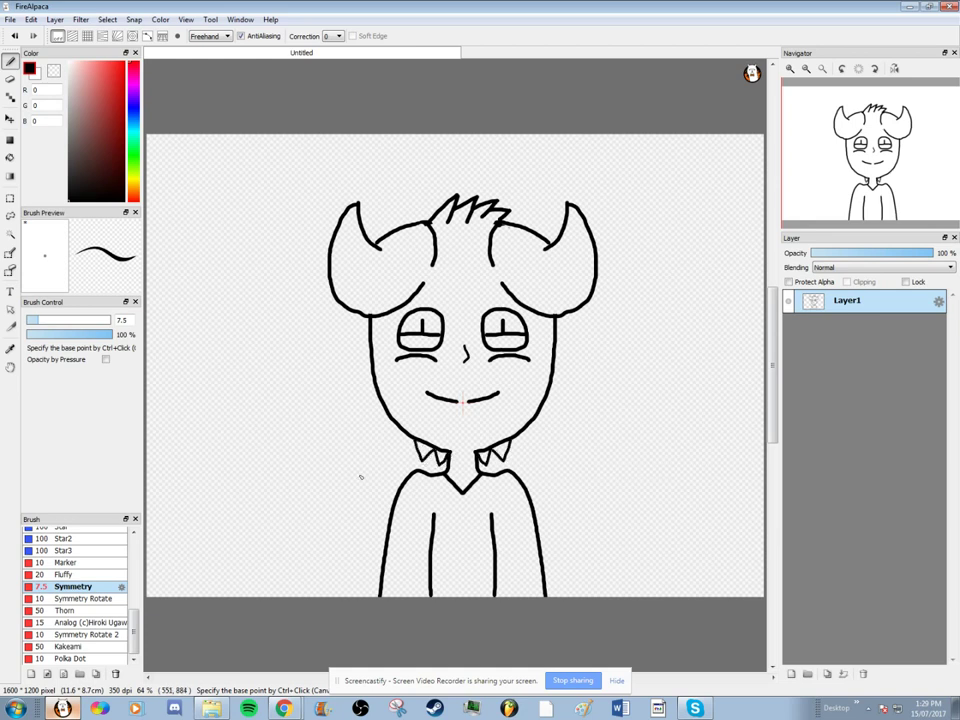
{"action": "key", "text": "ctrl+z"}
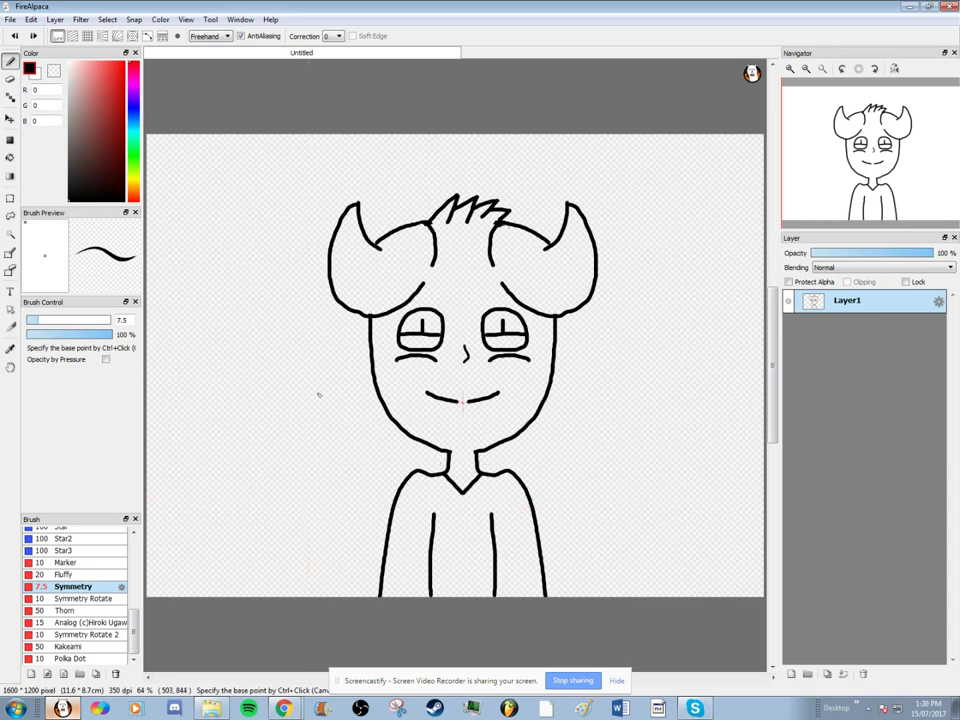
{"action": "left_click_drag", "start_coordinate": [189, 203], "coordinate": [213, 186]}
{"action": "key", "text": "ctrl+z"}
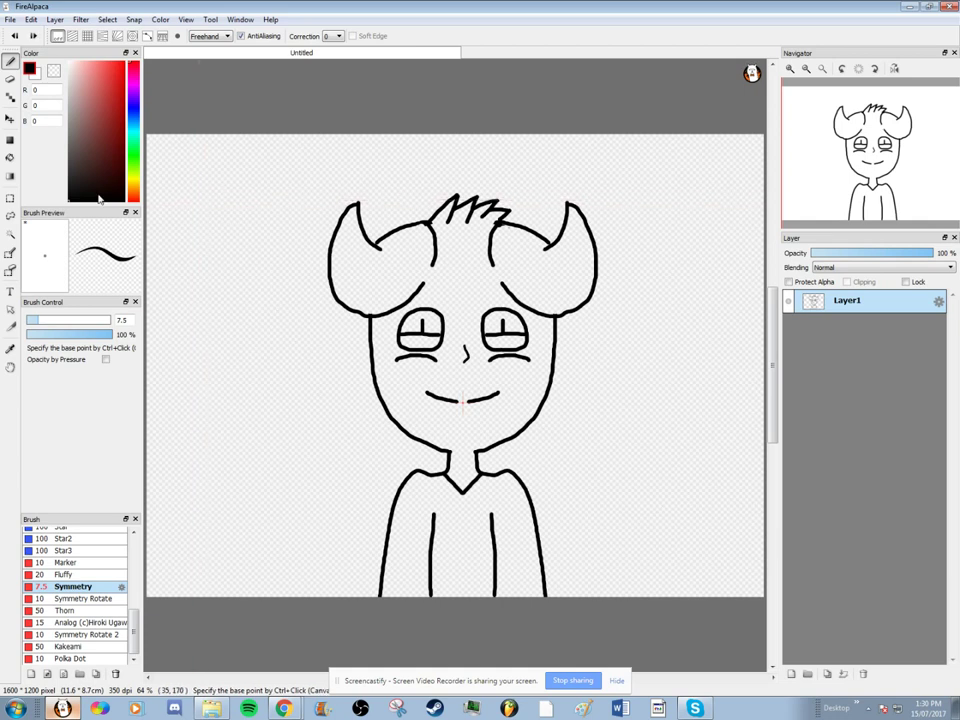
Handwrite "I don't know" on two lines in the empty area beside the head with the size 6.1 Pen brush
{"action": "scroll", "coordinate": [91, 560], "scroll_direction": "up", "scroll_amount": 5}
{"action": "left_click", "coordinate": [61, 532]}
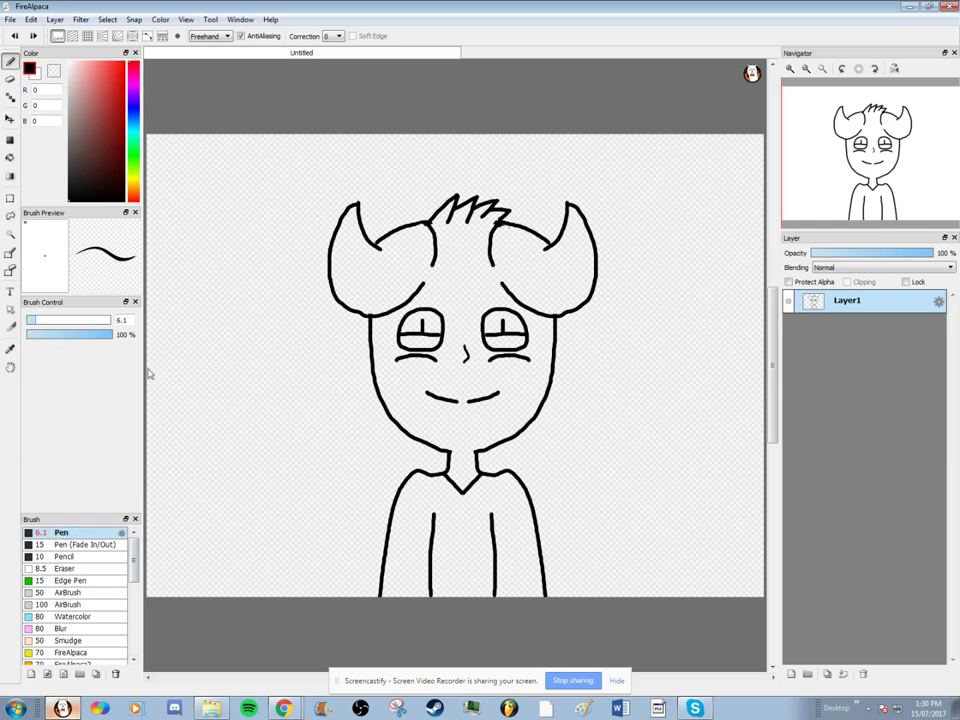
{"action": "left_click_drag", "start_coordinate": [167, 190], "coordinate": [188, 250]}
{"action": "left_click_drag", "start_coordinate": [157, 197], "coordinate": [184, 176]}
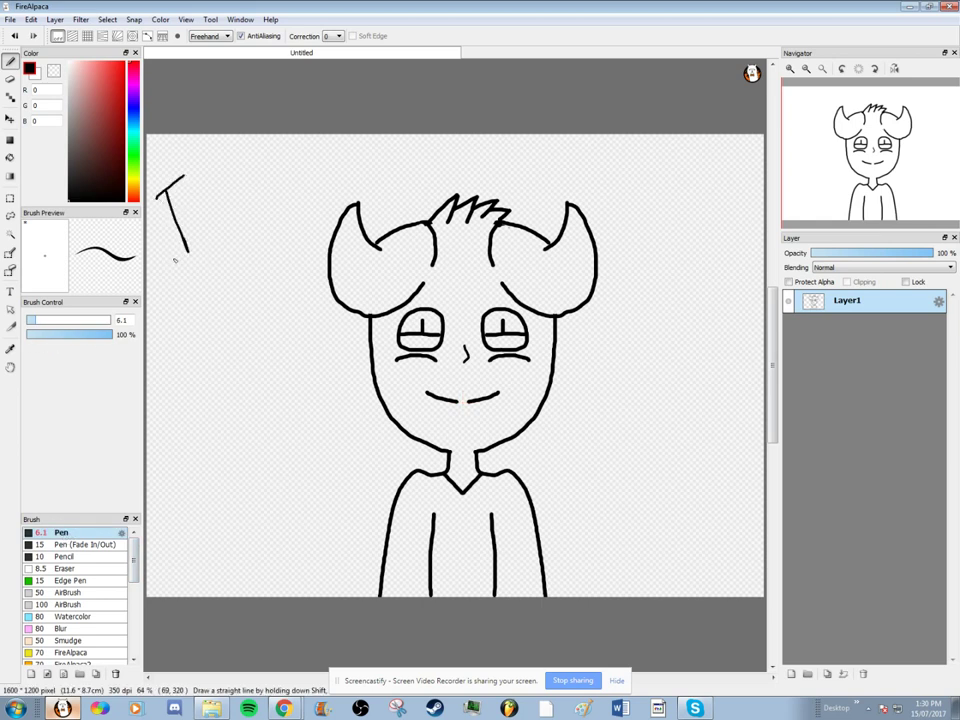
{"action": "left_click_drag", "start_coordinate": [174, 260], "coordinate": [199, 240]}
{"action": "mouse_move", "coordinate": [238, 197]}
{"action": "left_mouse_down"}
{"action": "mouse_move", "coordinate": [221, 224]}
{"action": "mouse_move", "coordinate": [240, 207]}
{"action": "mouse_move", "coordinate": [242, 177]}
{"action": "mouse_move", "coordinate": [254, 226]}
{"action": "mouse_move", "coordinate": [259, 185]}
{"action": "mouse_move", "coordinate": [282, 196]}
{"action": "mouse_move", "coordinate": [274, 213]}
{"action": "mouse_move", "coordinate": [295, 209]}
{"action": "mouse_move", "coordinate": [302, 171]}
{"action": "mouse_move", "coordinate": [316, 207]}
{"action": "left_mouse_up"}
{"action": "key", "text": "ctrl+z"}
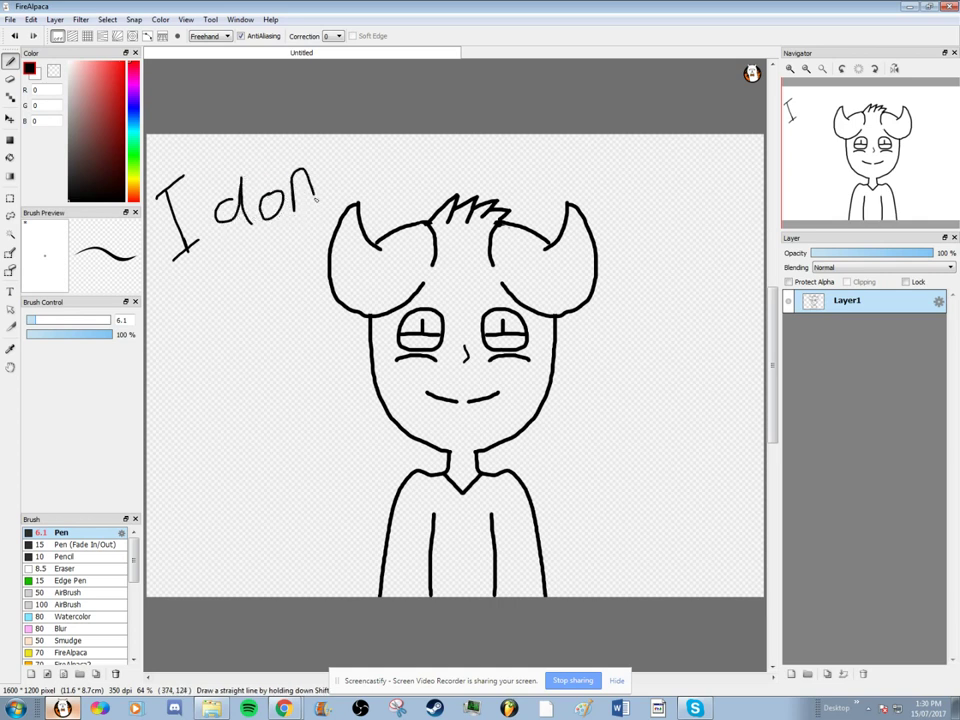
{"action": "mouse_move", "coordinate": [336, 146]}
{"action": "left_mouse_down"}
{"action": "mouse_move", "coordinate": [342, 184]}
{"action": "mouse_move", "coordinate": [345, 150]}
{"action": "left_mouse_up"}
{"action": "mouse_move", "coordinate": [179, 284]}
{"action": "left_mouse_down"}
{"action": "mouse_move", "coordinate": [194, 337]}
{"action": "mouse_move", "coordinate": [205, 285]}
{"action": "mouse_move", "coordinate": [209, 328]}
{"action": "mouse_move", "coordinate": [212, 297]}
{"action": "mouse_move", "coordinate": [215, 312]}
{"action": "mouse_move", "coordinate": [212, 297]}
{"action": "mouse_move", "coordinate": [225, 288]}
{"action": "mouse_move", "coordinate": [238, 308]}
{"action": "mouse_move", "coordinate": [255, 271]}
{"action": "left_mouse_up"}
{"action": "key", "text": "ctrl+z"}
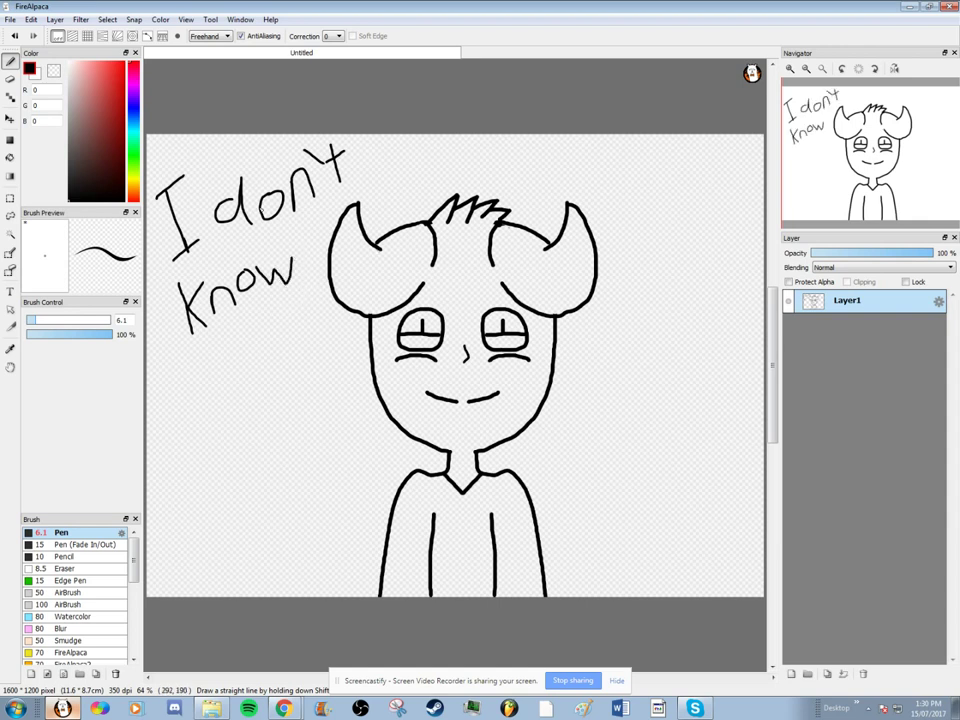
Save the drawing as "stuff and drawings" in FireAlpaca (*.mdp) format, in the first subfolder of Crap in the Documents library
{"action": "left_click", "coordinate": [12, 21]}
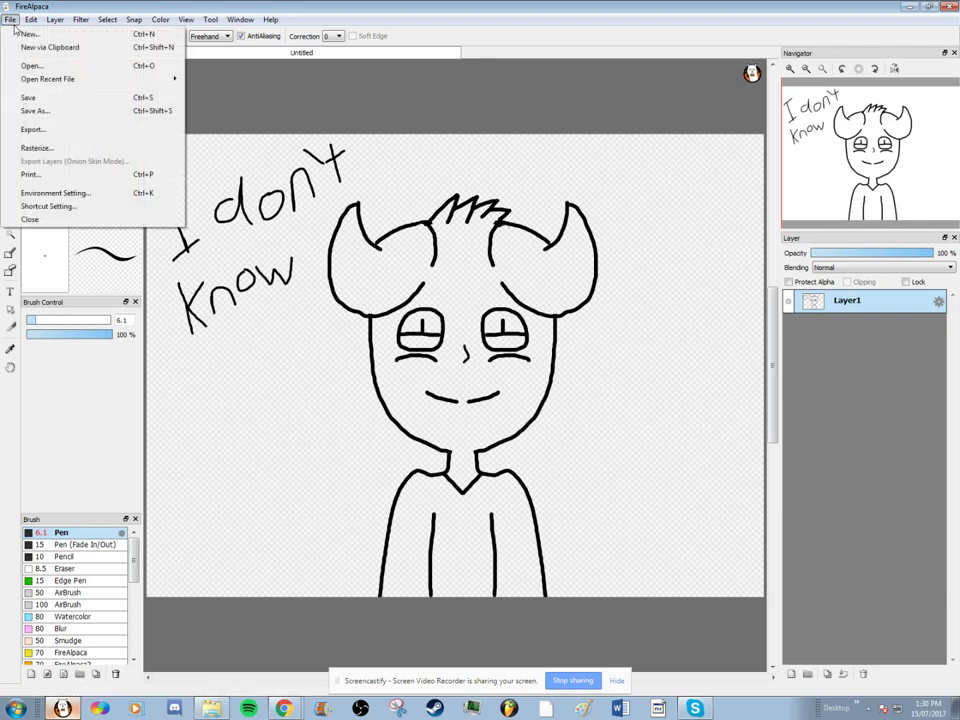
{"action": "left_click", "coordinate": [42, 111]}
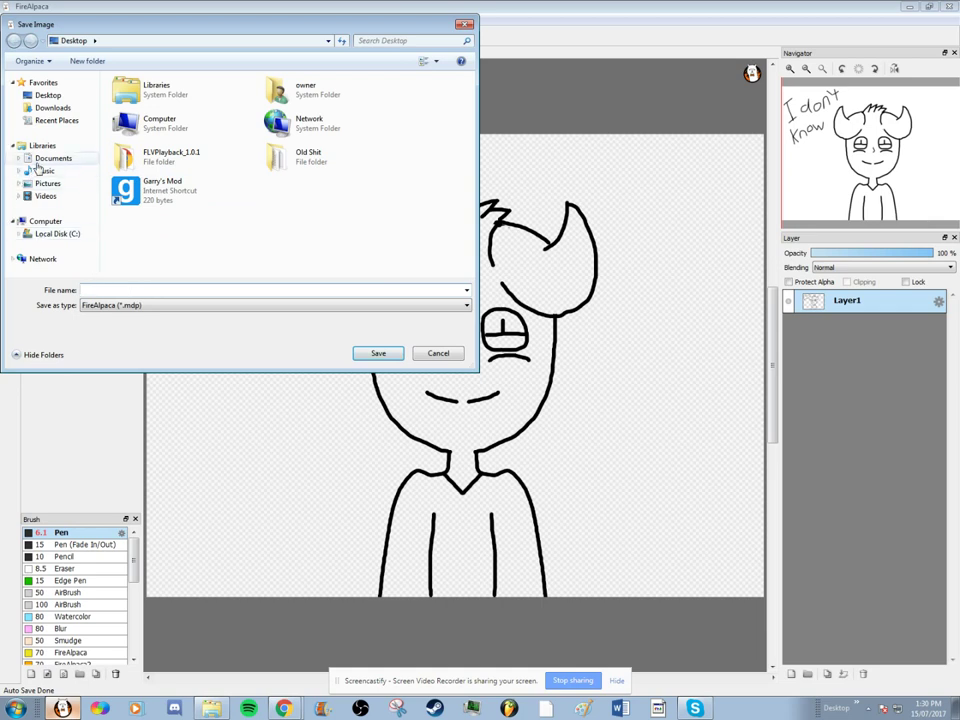
{"action": "left_click", "coordinate": [47, 160]}
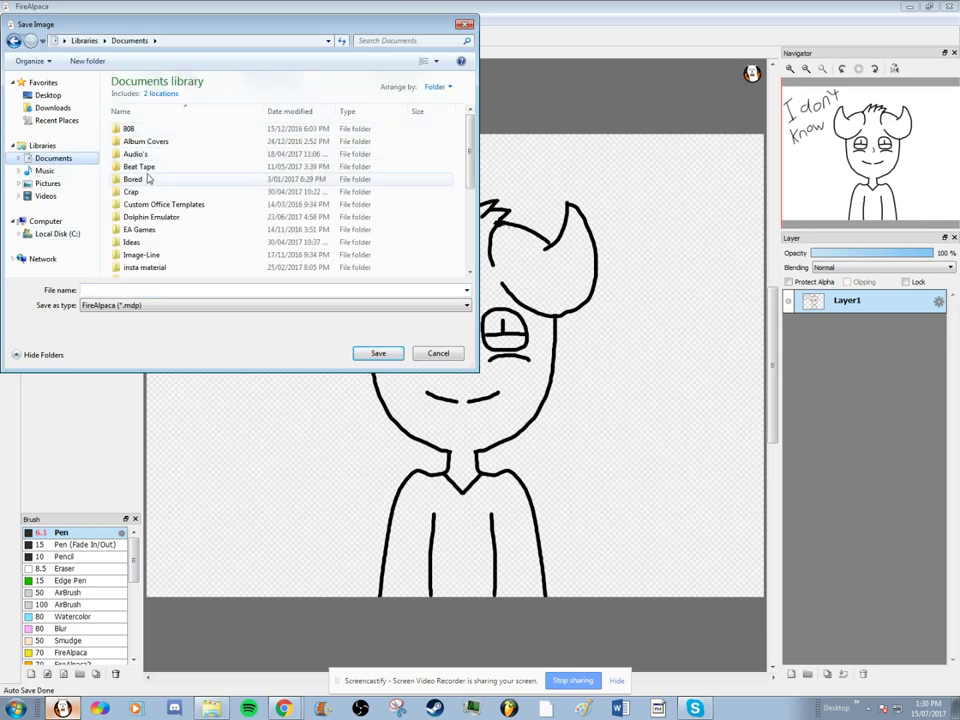
{"action": "left_click", "coordinate": [143, 195]}
{"action": "double_click", "coordinate": [143, 193]}
{"action": "double_click", "coordinate": [158, 131]}
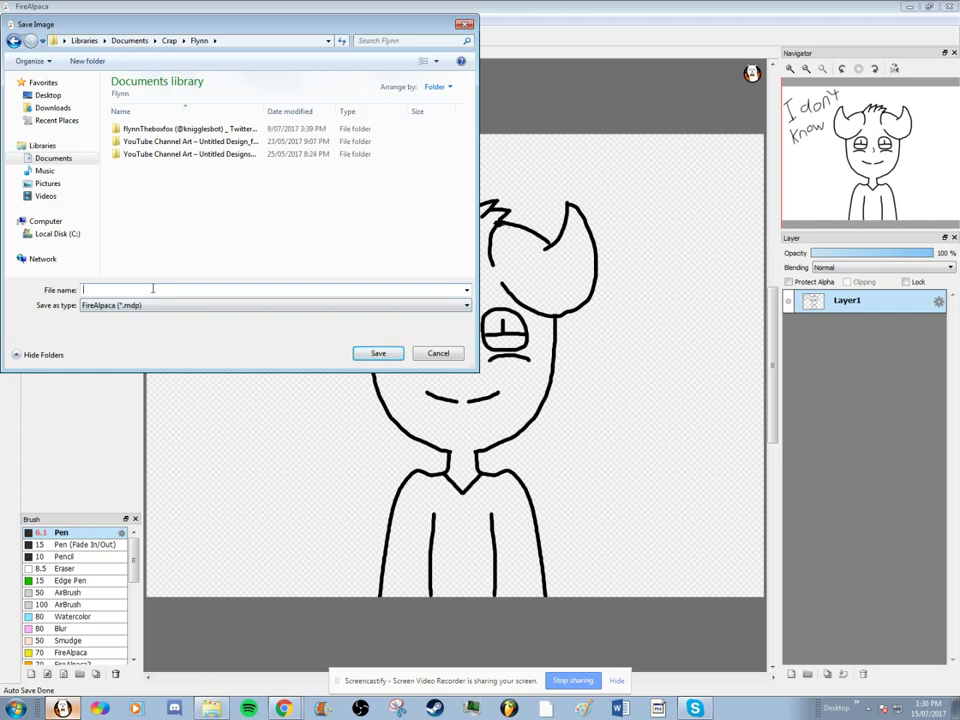
{"action": "type", "text": "stuff"}
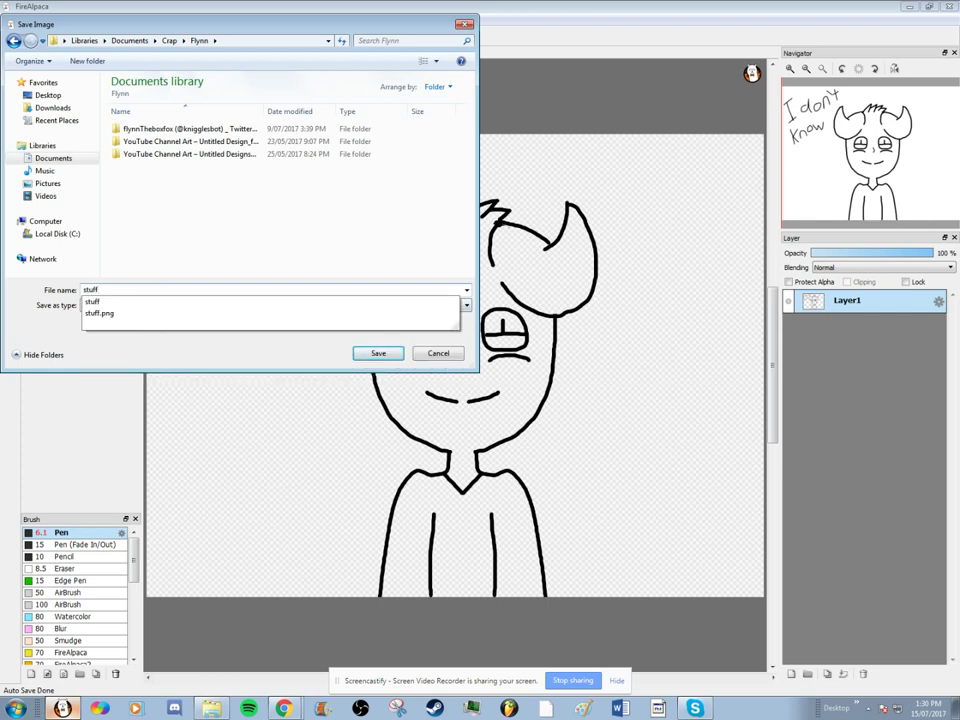
{"action": "type", "text": " and drawings"}
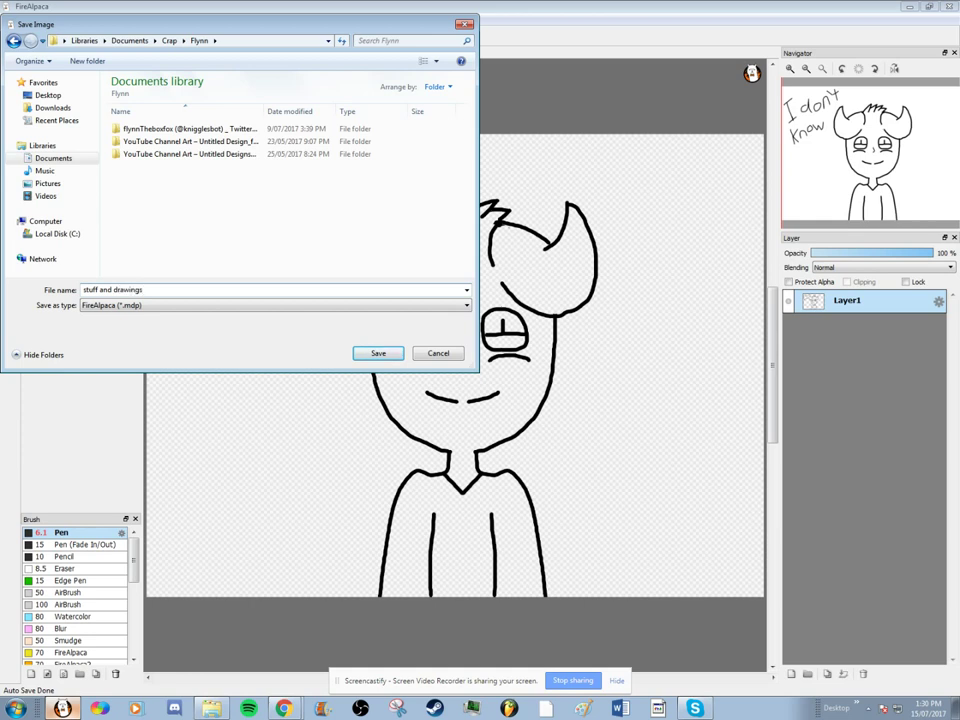
{"action": "left_click", "coordinate": [366, 355]}
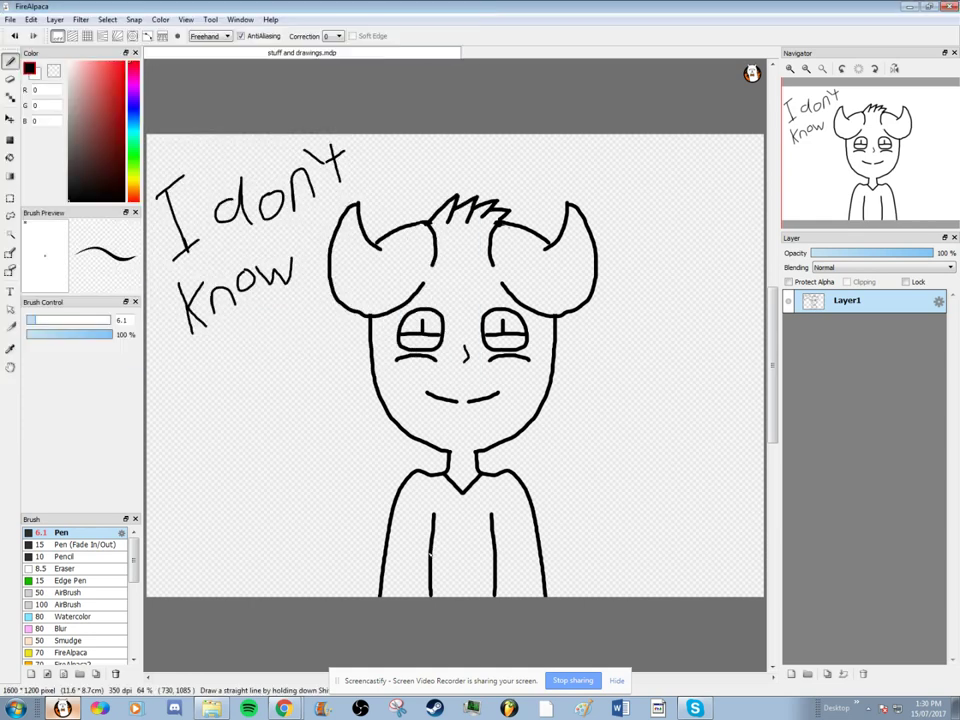